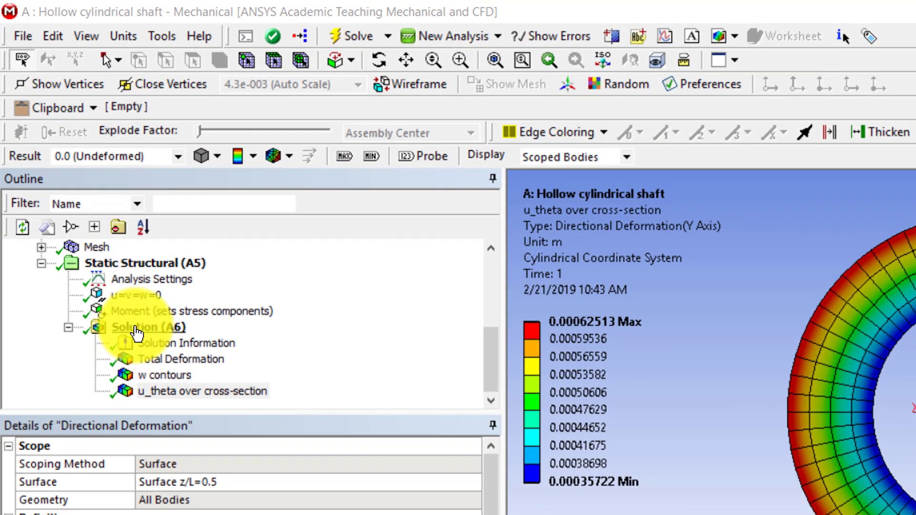
Add a Shear Stress result to the Solution (A6) branch.
{"action": "left_click", "coordinate": [137, 333]}
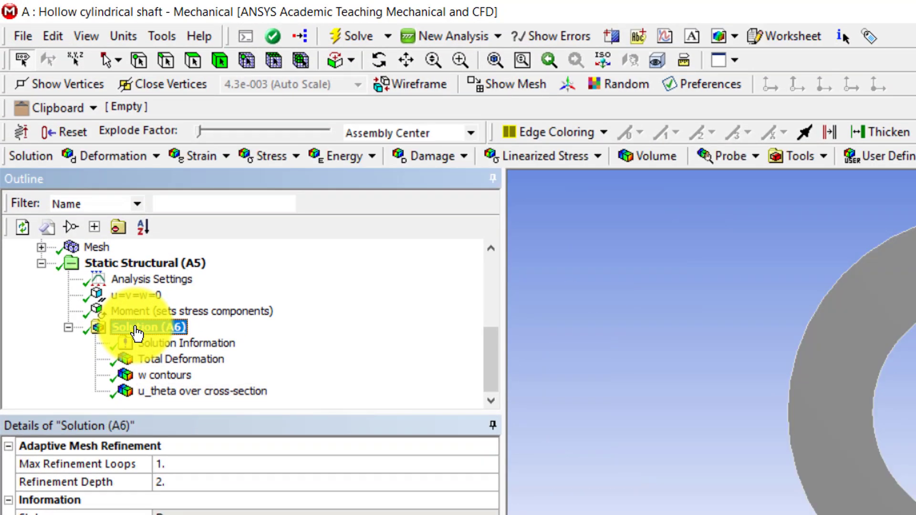
{"action": "left_click", "coordinate": [297, 158]}
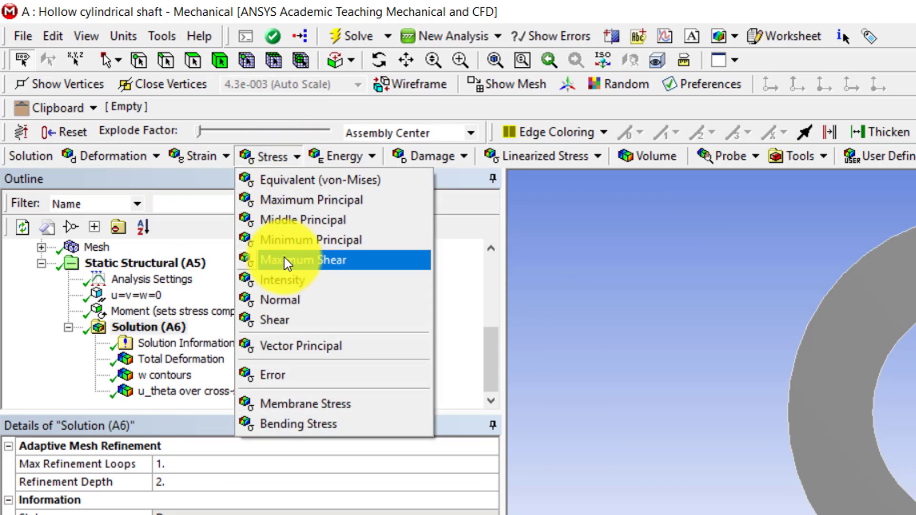
{"action": "left_click", "coordinate": [285, 327]}
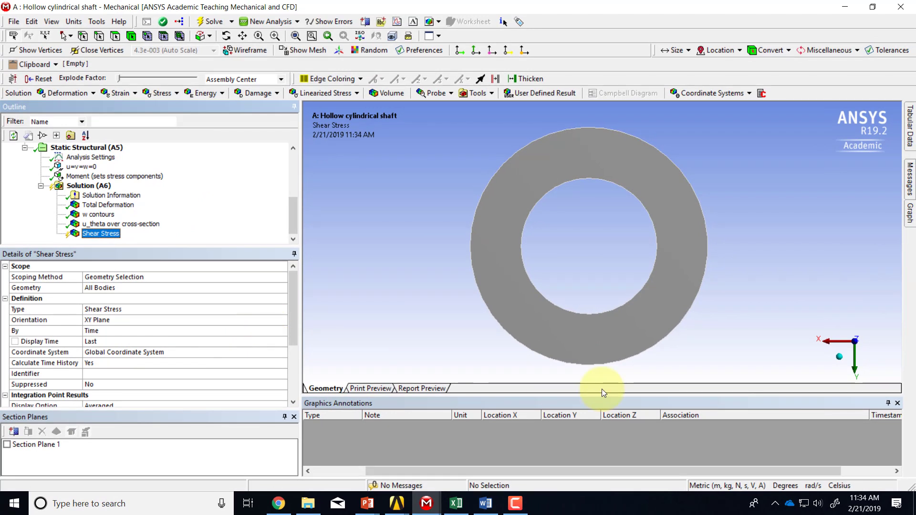
Set the shear stress result's orientation to XZ Plane and evaluate it over the whole shaft.
{"action": "middle_click_drag", "start_coordinate": [621, 333], "coordinate": [583, 215]}
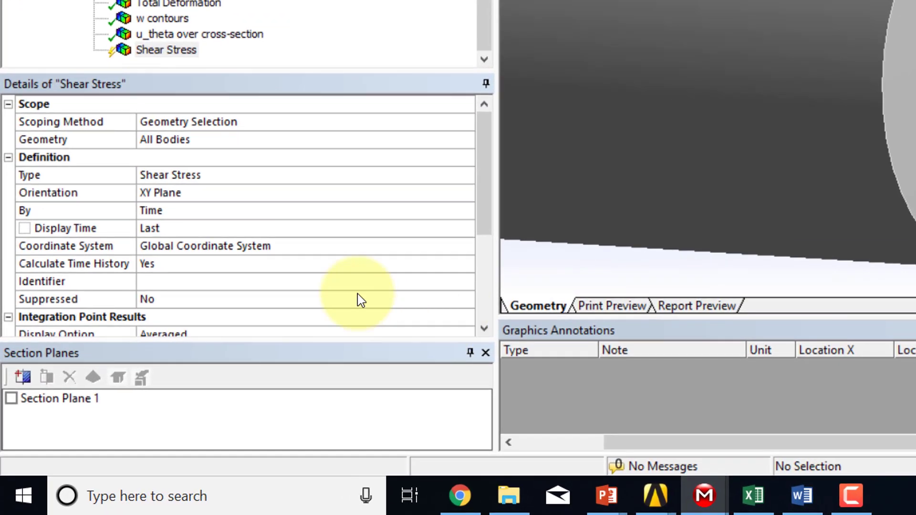
{"action": "left_click", "coordinate": [216, 198]}
{"action": "left_click", "coordinate": [466, 193]}
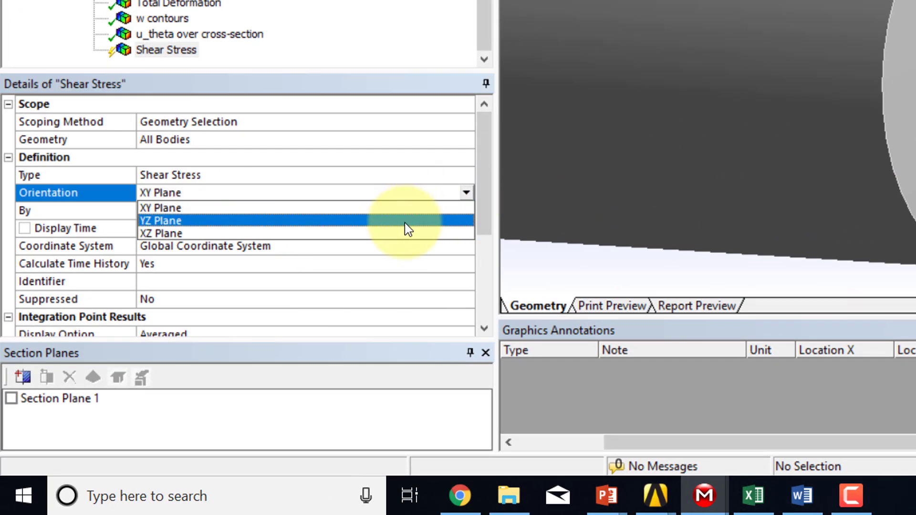
{"action": "left_click", "coordinate": [401, 233]}
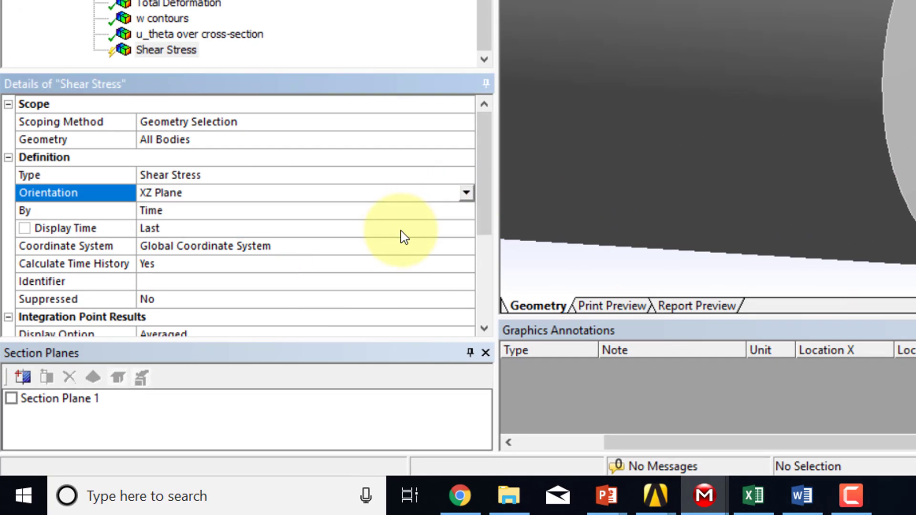
{"action": "right_click", "coordinate": [182, 51]}
{"action": "left_click", "coordinate": [217, 85]}
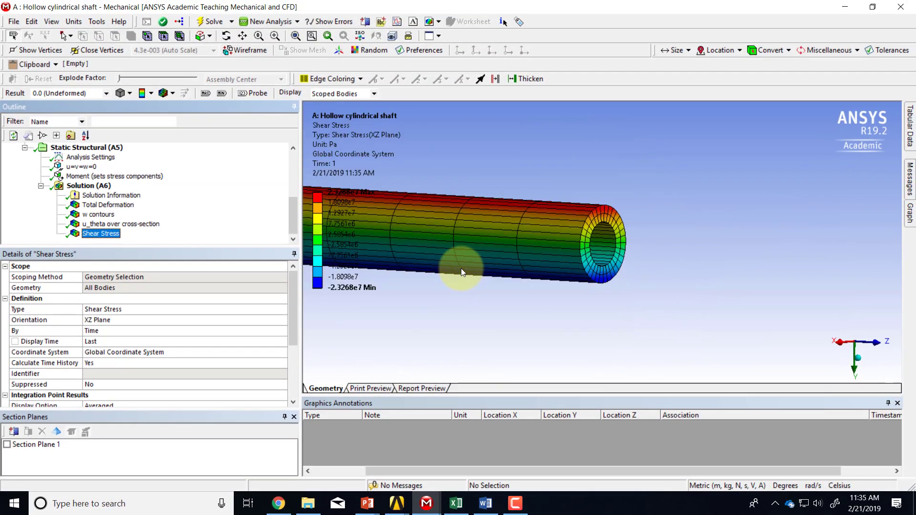
{"action": "middle_click_drag", "start_coordinate": [456, 268], "coordinate": [630, 267], "text": "ctrl"}
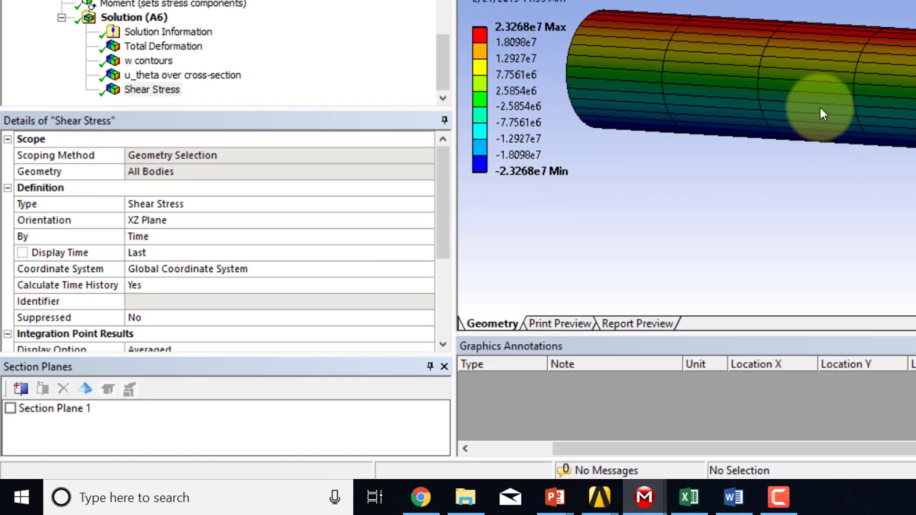
Clear the generated data of the Shear Stress result.
{"action": "right_click", "coordinate": [153, 92]}
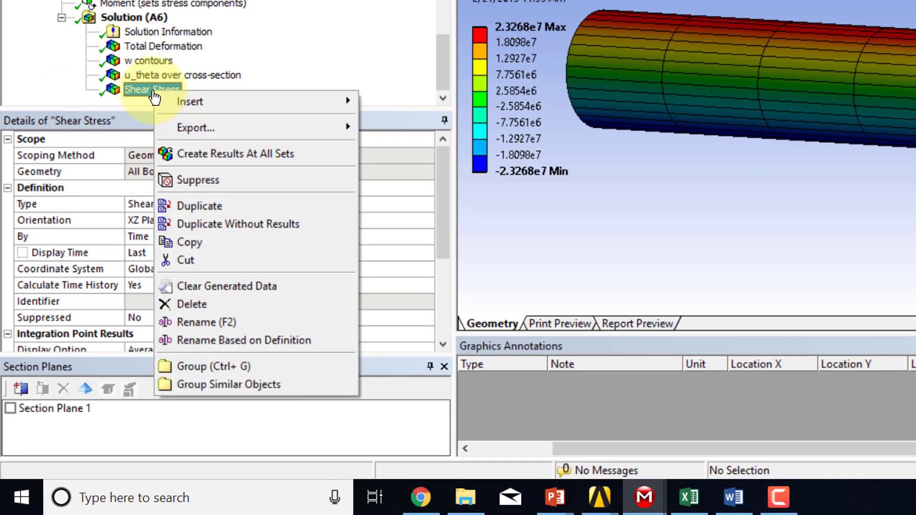
{"action": "left_click", "coordinate": [548, 235]}
{"action": "left_click", "coordinate": [249, 154]}
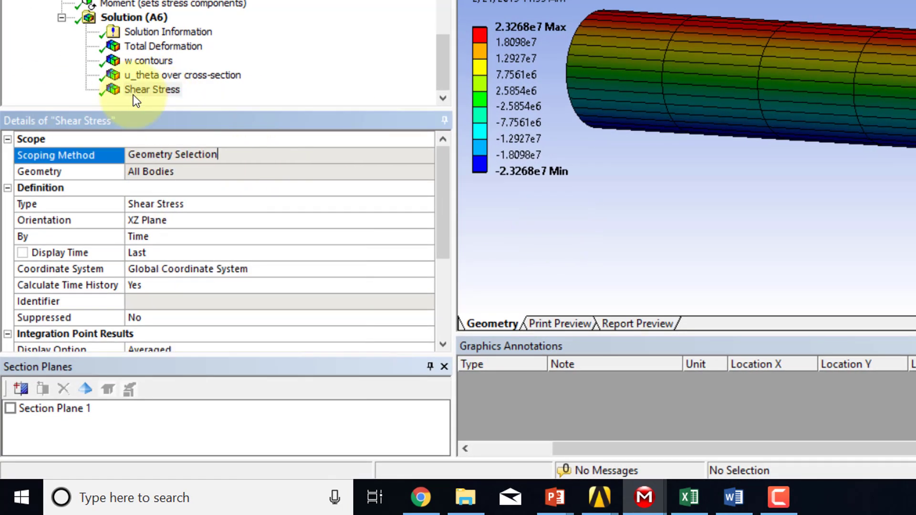
{"action": "right_click", "coordinate": [148, 90]}
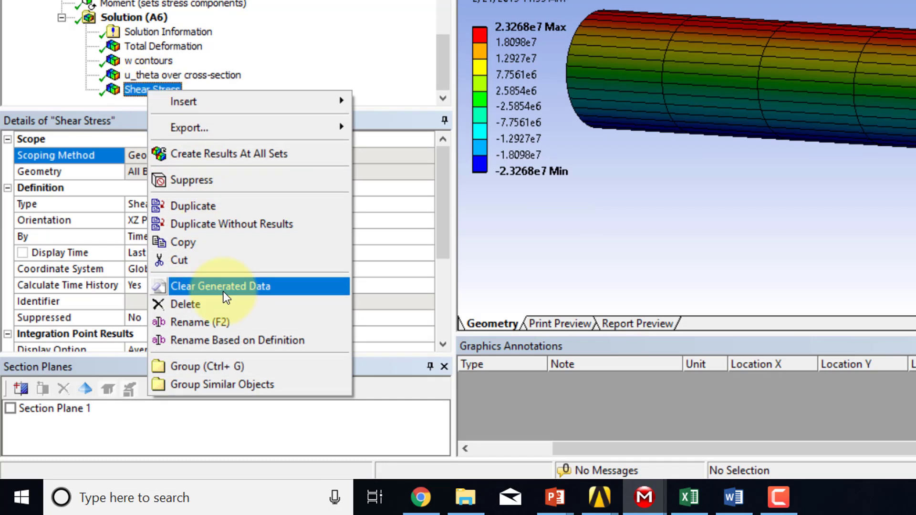
{"action": "left_click", "coordinate": [224, 289]}
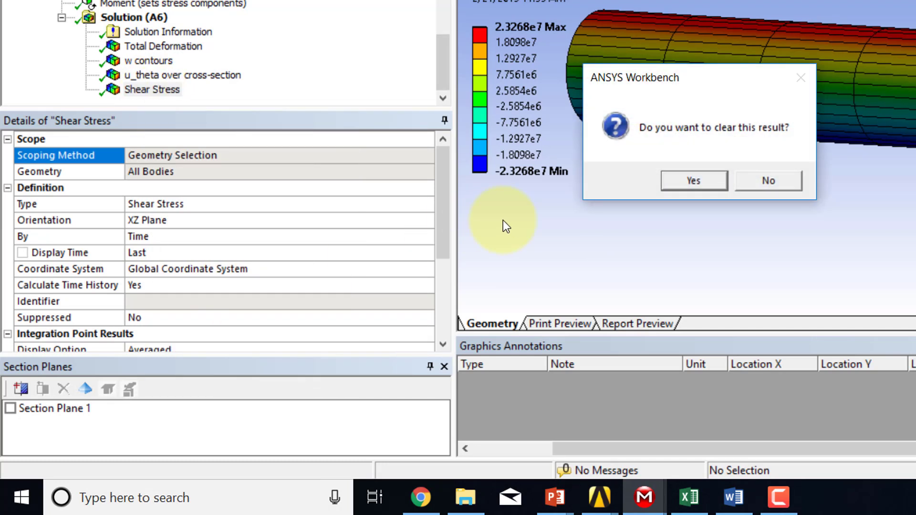
{"action": "left_click", "coordinate": [689, 187]}
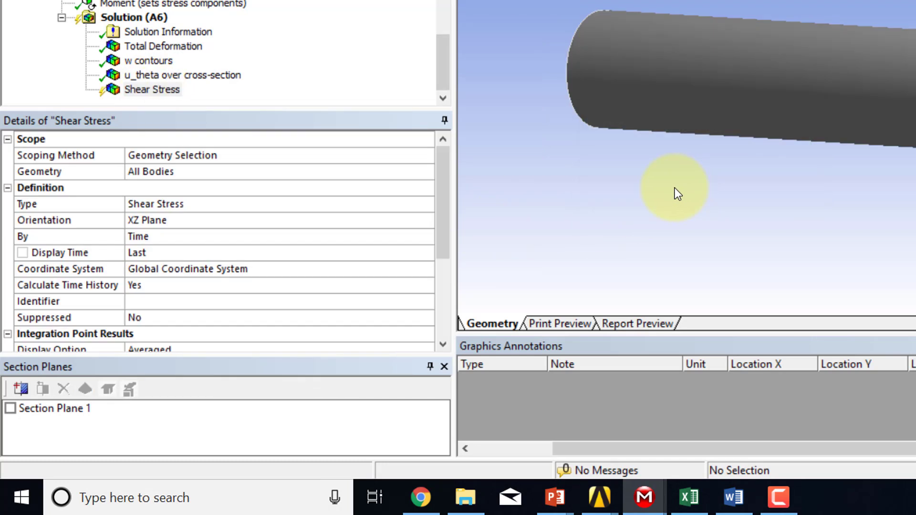
Scope the Shear Stress result by Surface, using Surface z/L=0.5.
{"action": "left_click", "coordinate": [229, 155]}
{"action": "left_click", "coordinate": [428, 156]}
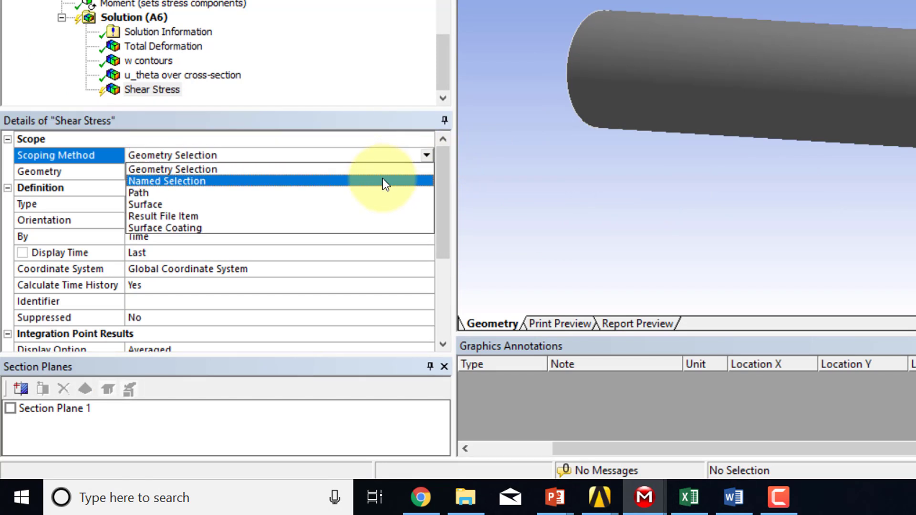
{"action": "left_click", "coordinate": [377, 204]}
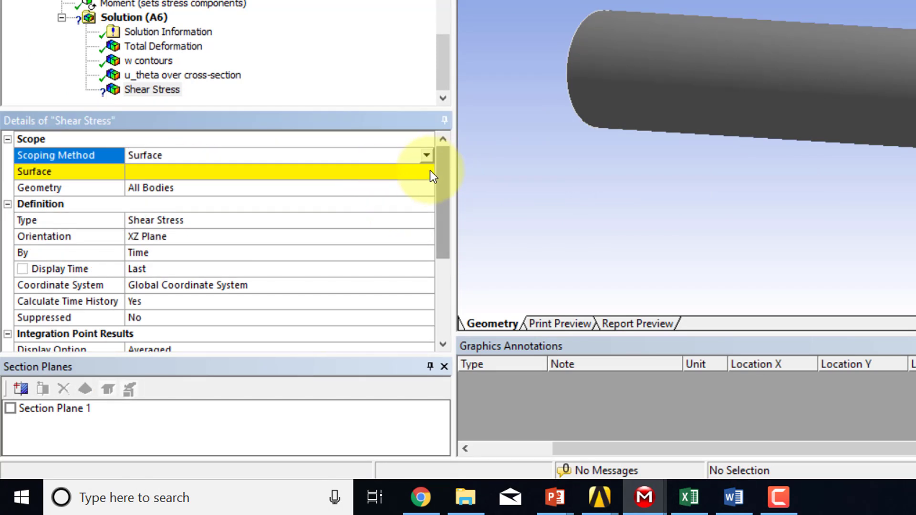
{"action": "left_click", "coordinate": [430, 172]}
{"action": "left_click", "coordinate": [427, 173]}
{"action": "left_click", "coordinate": [382, 186]}
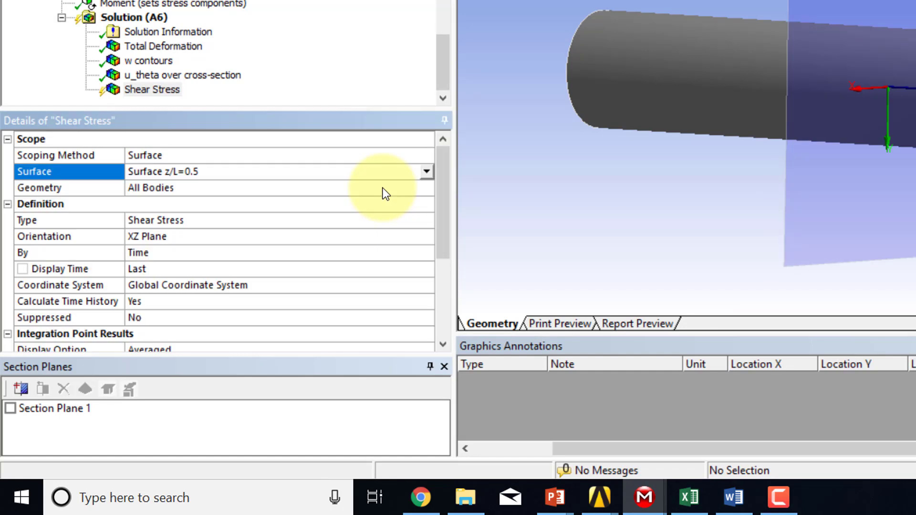
Evaluate the Shear Stress result on the mid-length surface and show the cross-section enlarged along the Z axis.
{"action": "right_click", "coordinate": [160, 96]}
{"action": "left_click", "coordinate": [196, 129]}
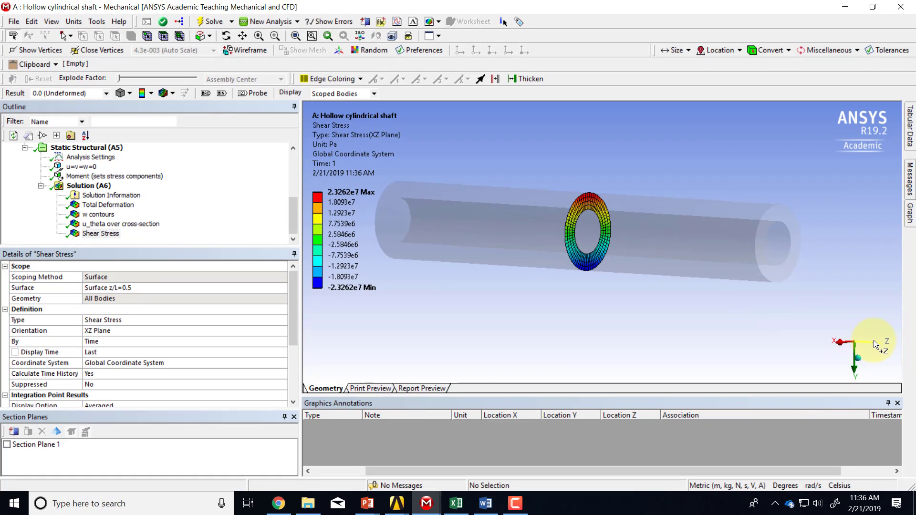
{"action": "left_click", "coordinate": [875, 341]}
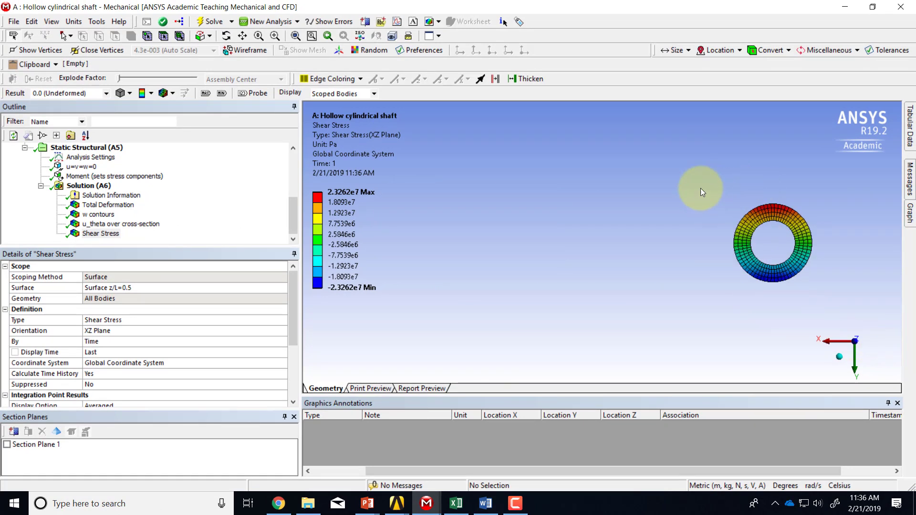
{"action": "right_click_drag", "start_coordinate": [701, 188], "coordinate": [827, 285]}
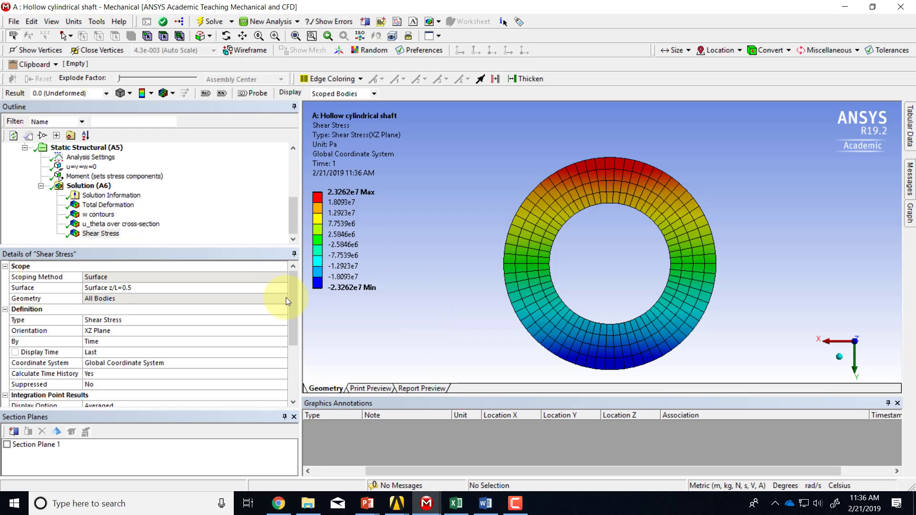
Set the Shear Stress result's coordinate system to Cylindrical Coordinate System and its orientation to YZ Plane.
{"action": "left_click", "coordinate": [99, 365]}
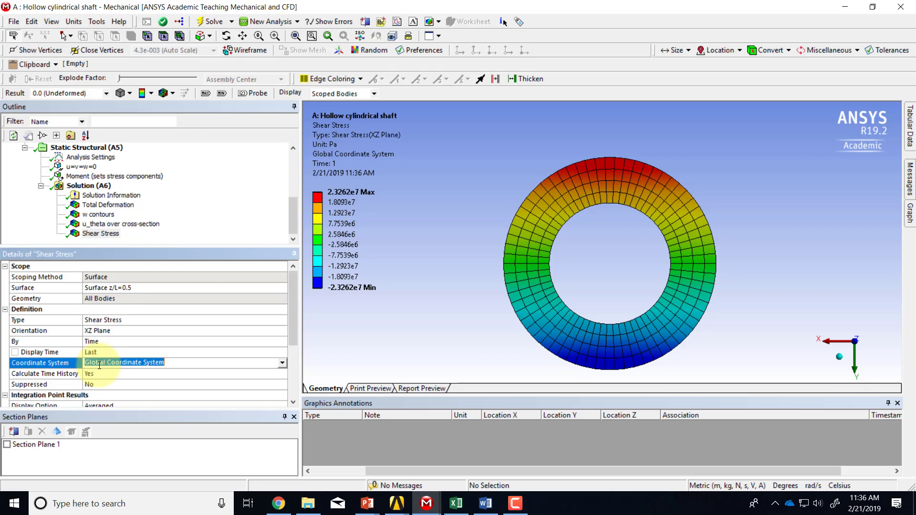
{"action": "left_click", "coordinate": [282, 364]}
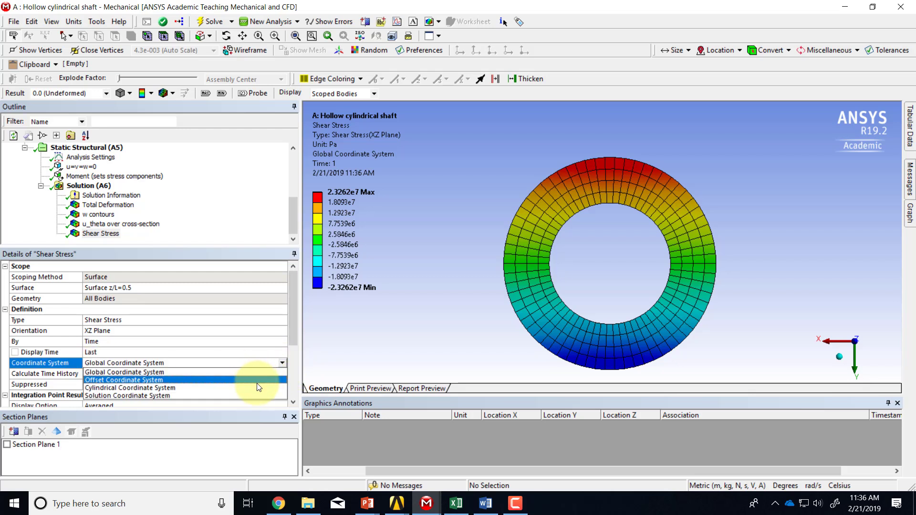
{"action": "left_click", "coordinate": [256, 388]}
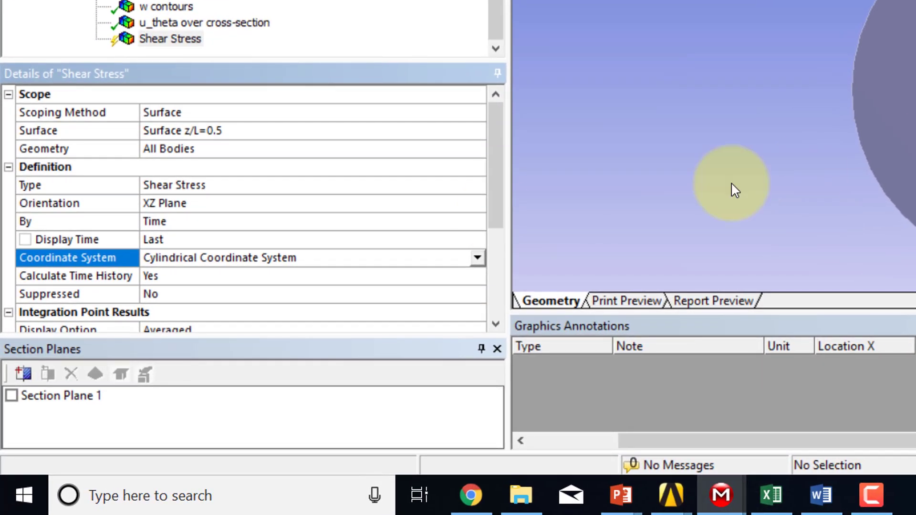
{"action": "left_click", "coordinate": [181, 208]}
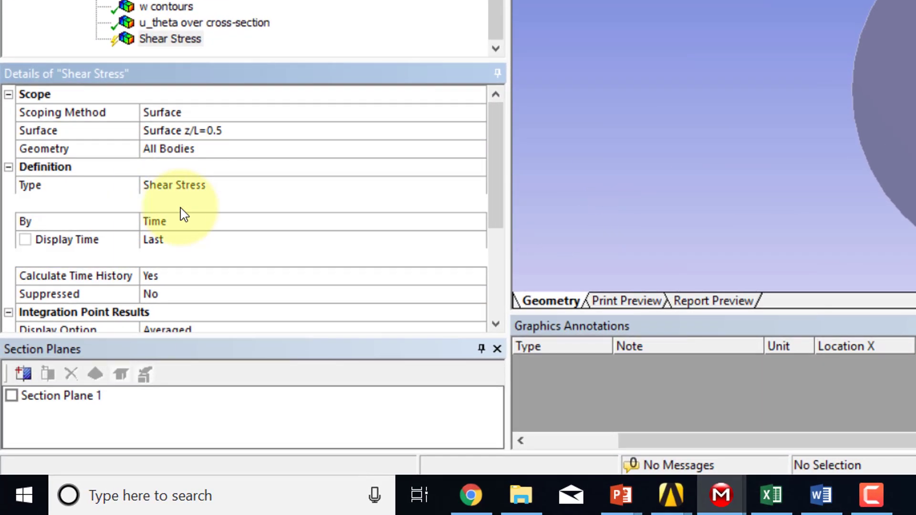
{"action": "left_click", "coordinate": [477, 204]}
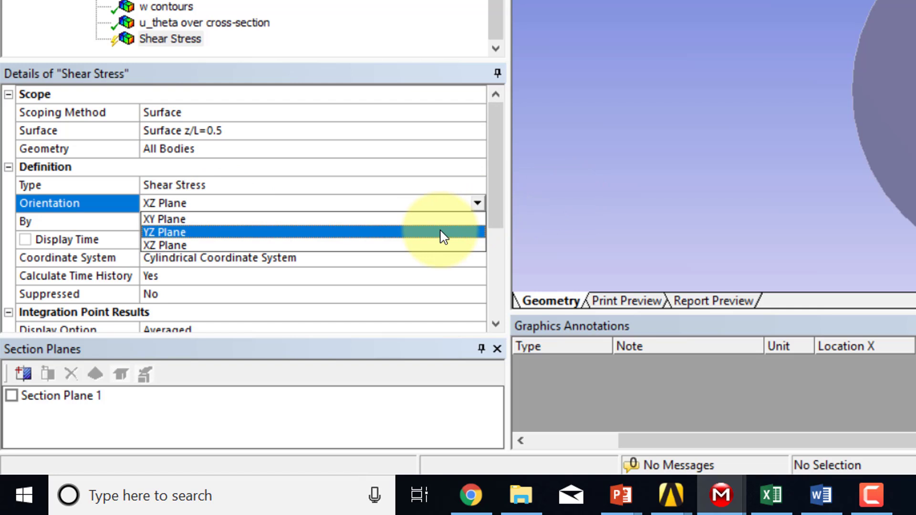
{"action": "left_click", "coordinate": [442, 232]}
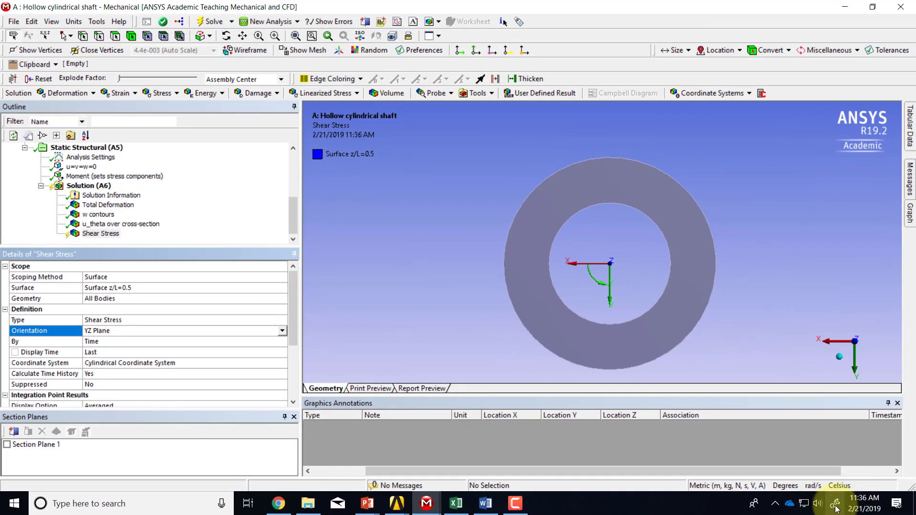
Capture the window as a Windows Ink screen sketch and hand-annotate the type, orientation and coordinate system settings of the shear stress result.
{"action": "left_click", "coordinate": [836, 504]}
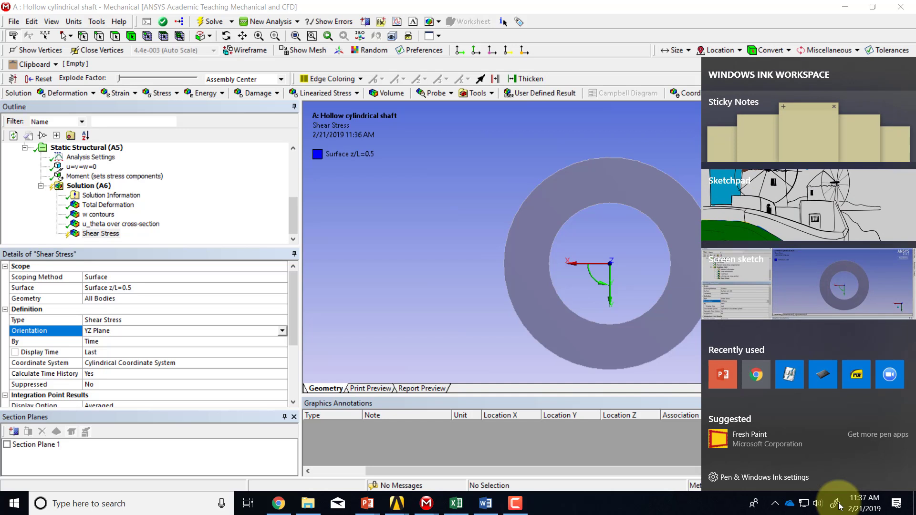
{"action": "key", "text": "Return"}
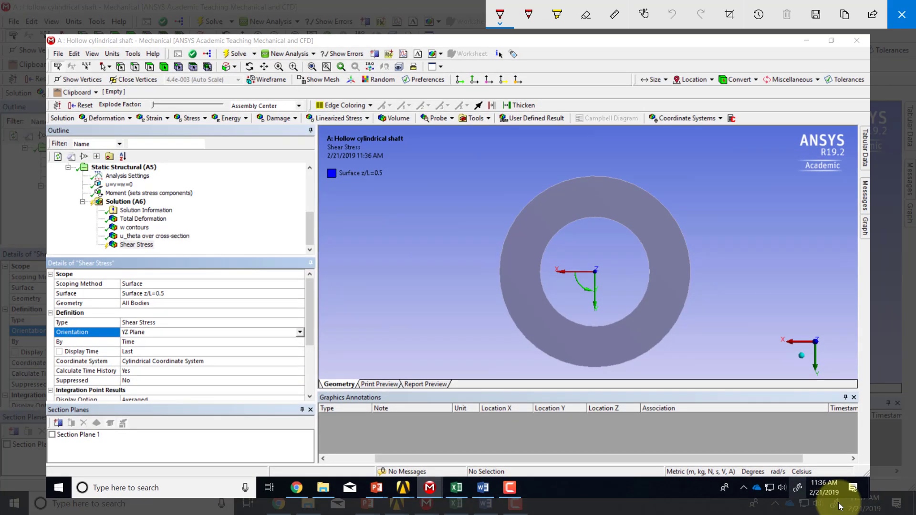
{"action": "left_click_drag", "start_coordinate": [159, 321], "coordinate": [169, 316]}
{"action": "left_click_drag", "start_coordinate": [209, 361], "coordinate": [220, 357]}
{"action": "left_click_drag", "start_coordinate": [151, 330], "coordinate": [160, 328]}
{"action": "left_click_drag", "start_coordinate": [192, 326], "coordinate": [200, 314]}
{"action": "left_click_drag", "start_coordinate": [200, 332], "coordinate": [198, 333]}
{"action": "mouse_move", "coordinate": [201, 331]}
{"action": "left_mouse_down"}
{"action": "mouse_move", "coordinate": [213, 340]}
{"action": "mouse_move", "coordinate": [225, 326]}
{"action": "left_mouse_up"}
{"action": "mouse_move", "coordinate": [238, 316]}
{"action": "left_mouse_down"}
{"action": "mouse_move", "coordinate": [233, 327]}
{"action": "mouse_move", "coordinate": [245, 308]}
{"action": "mouse_move", "coordinate": [248, 336]}
{"action": "mouse_move", "coordinate": [251, 327]}
{"action": "left_mouse_up"}
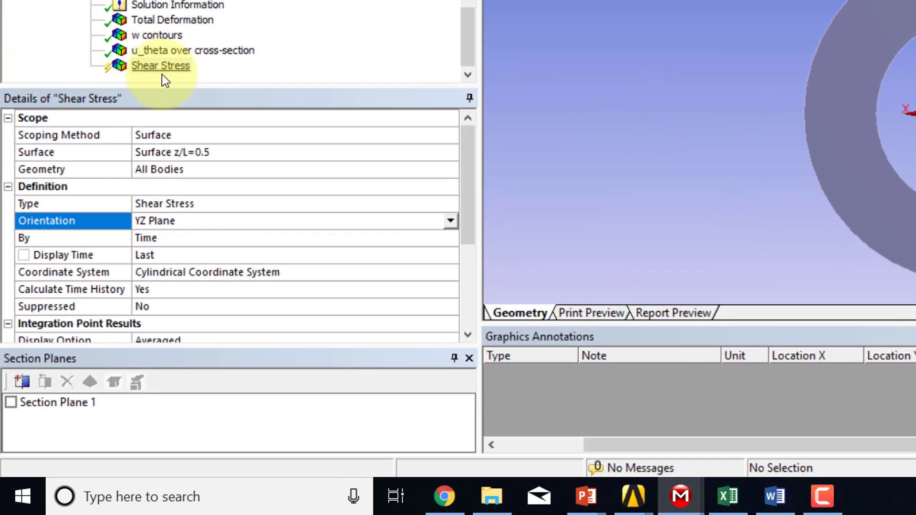
Rename the Shear Stress result to sigma_z_theta and evaluate all results.
{"action": "right_click", "coordinate": [176, 68]}
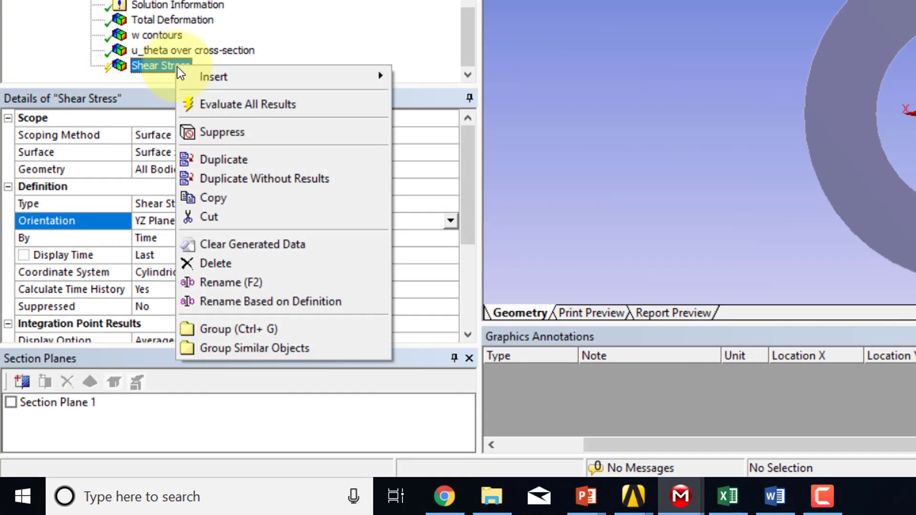
{"action": "left_click", "coordinate": [240, 284]}
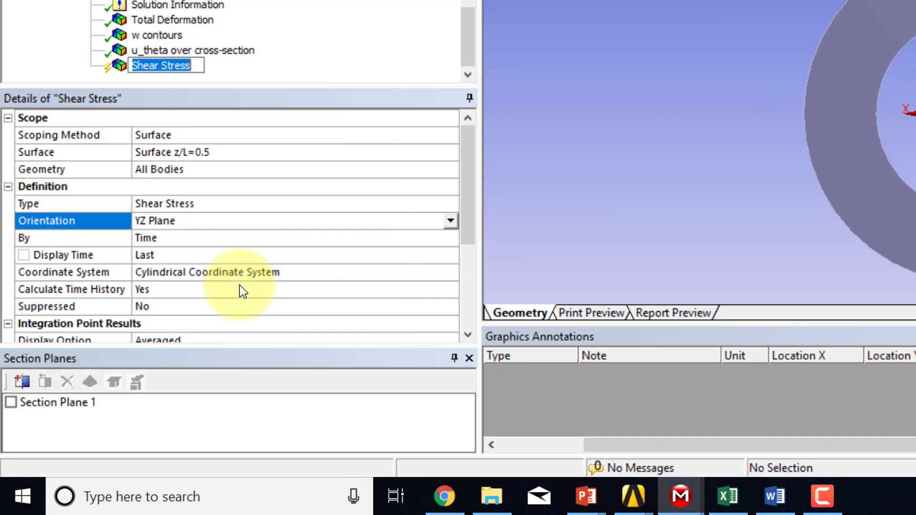
{"action": "type", "text": "sigma"}
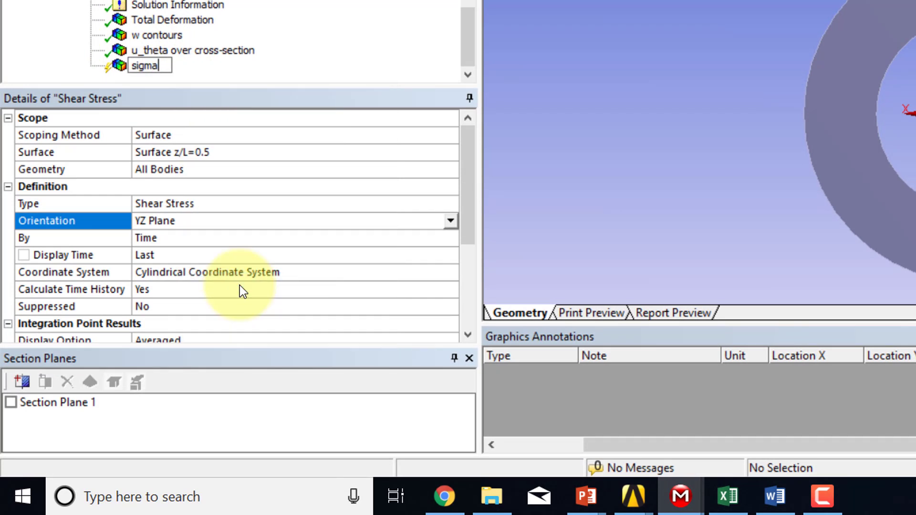
{"action": "type", "text": "_z_theta"}
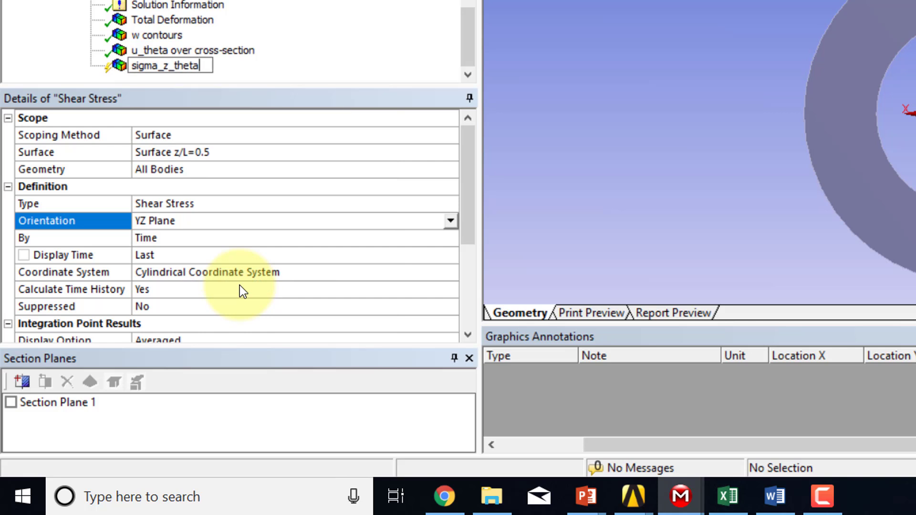
{"action": "key", "text": "Return"}
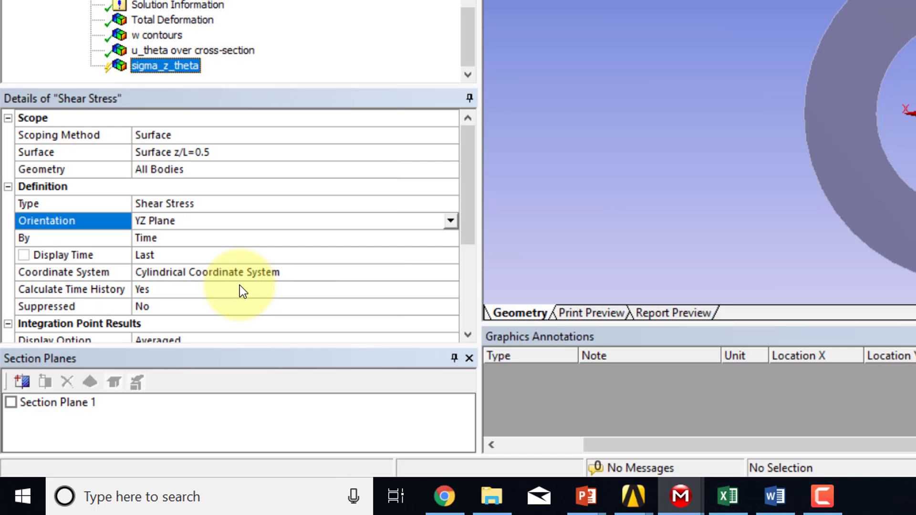
{"action": "right_click", "coordinate": [171, 75]}
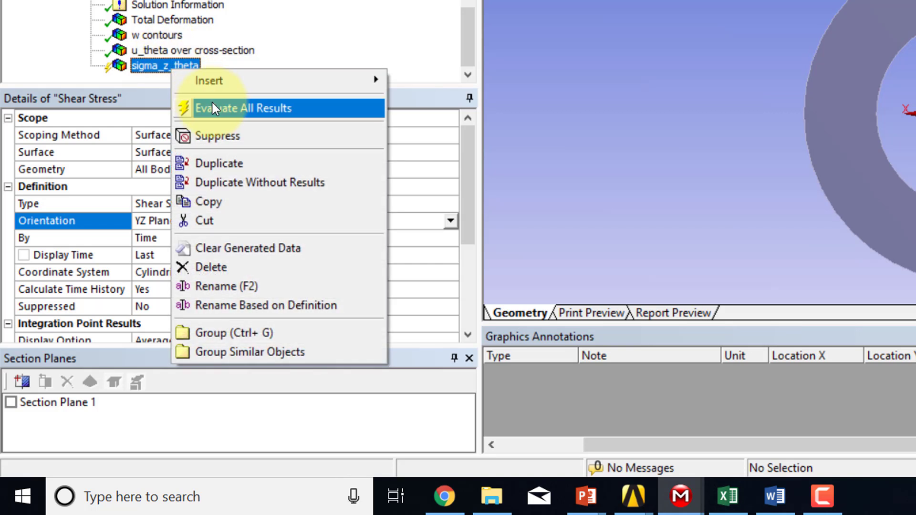
{"action": "left_click", "coordinate": [213, 104]}
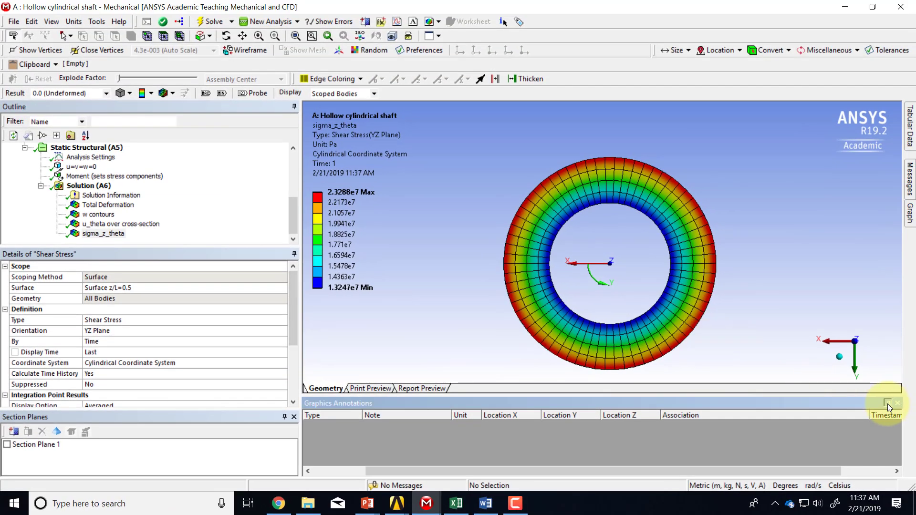
Collapse the Graphics Annotations pane and enlarge the sigma_z_theta contour plot of the cross-section.
{"action": "left_click", "coordinate": [888, 402]}
{"action": "middle_click_drag", "start_coordinate": [661, 341], "coordinate": [642, 293], "text": "ctrl"}
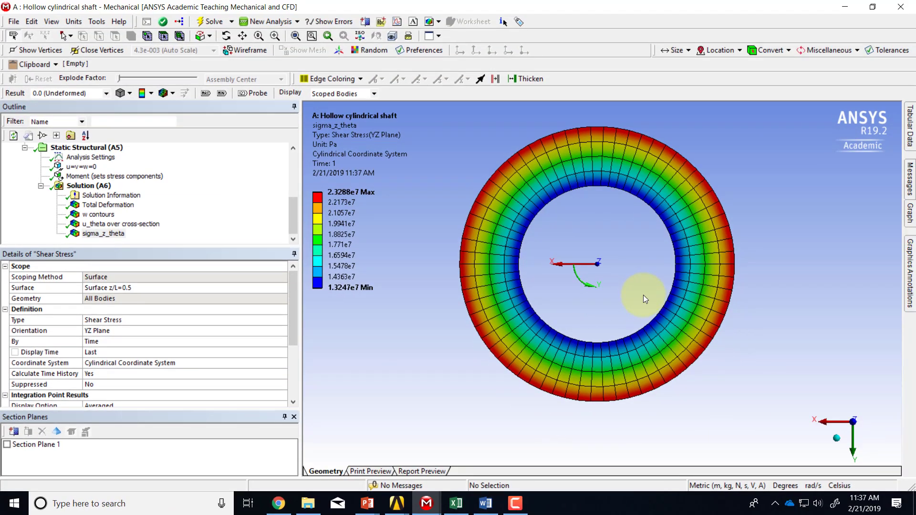
{"action": "scroll", "coordinate": [644, 295], "scroll_direction": "up", "scroll_amount": 1}
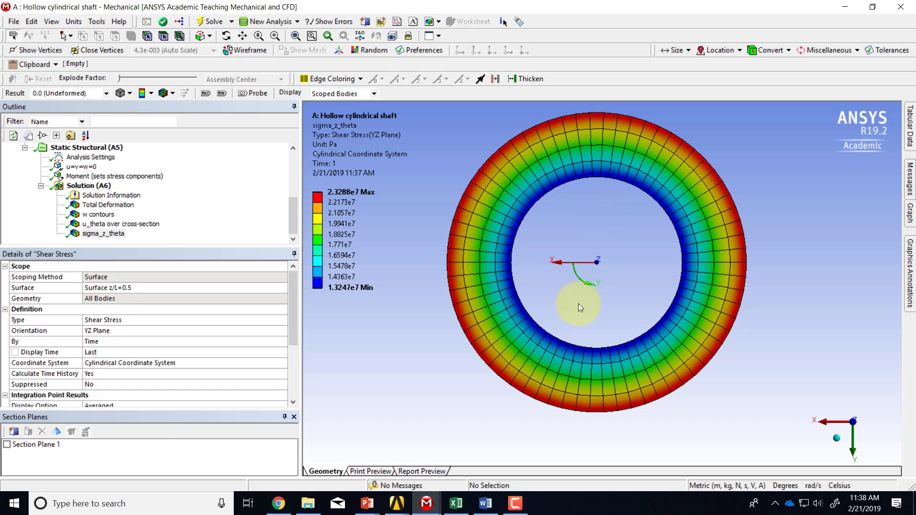
Switch to Torsion.pptx in PowerPoint to review the hand-calculation formula for shear stress, and return to ANSYS Mechanical.
{"action": "left_click", "coordinate": [368, 508]}
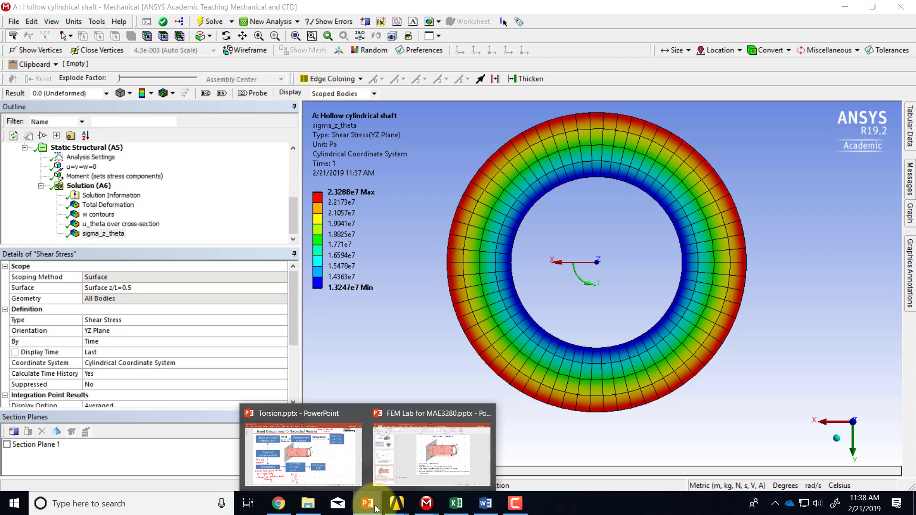
{"action": "left_click", "coordinate": [330, 476]}
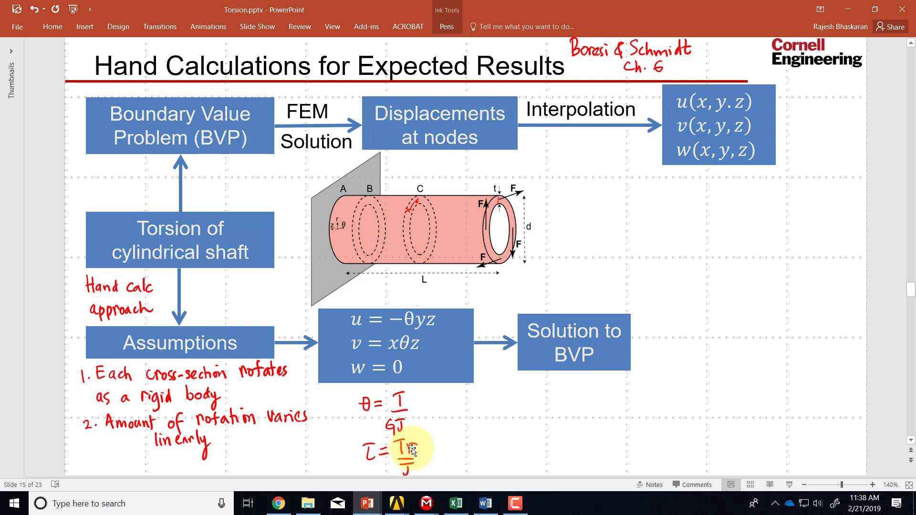
{"action": "key", "text": "alt+Tab"}
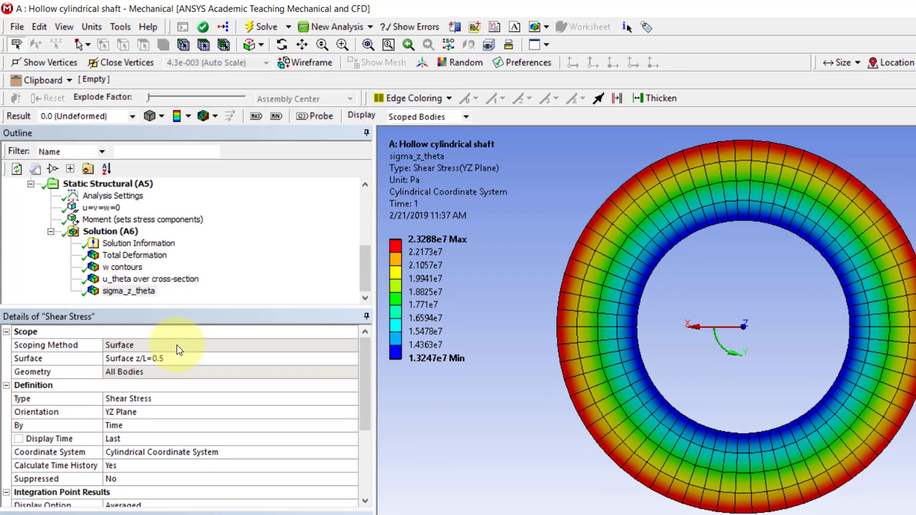
Duplicate the sigma_z_theta result and clear the generated data of the copy.
{"action": "right_click", "coordinate": [141, 297]}
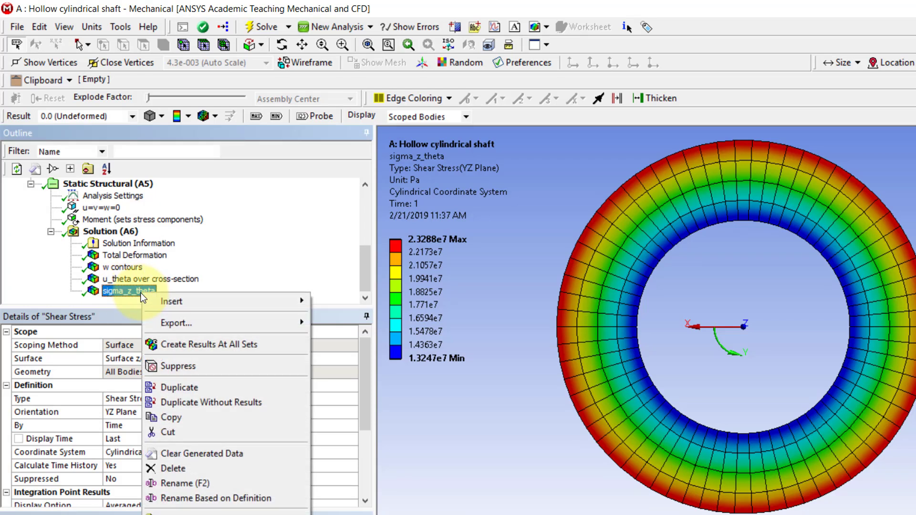
{"action": "left_click", "coordinate": [187, 392]}
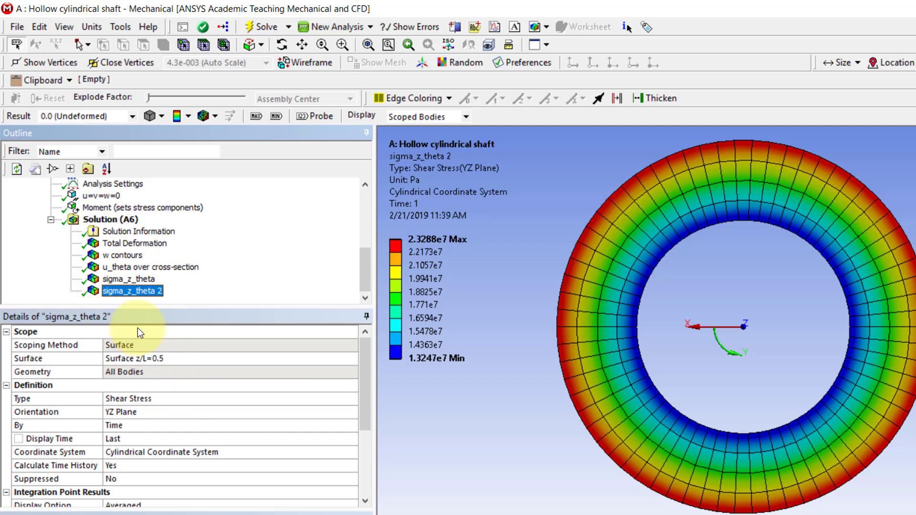
{"action": "right_click", "coordinate": [145, 292]}
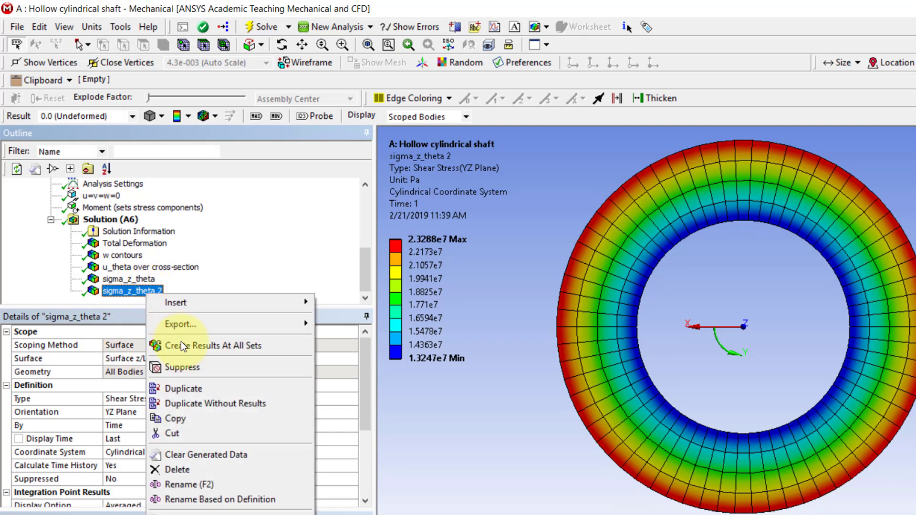
{"action": "left_click", "coordinate": [199, 454]}
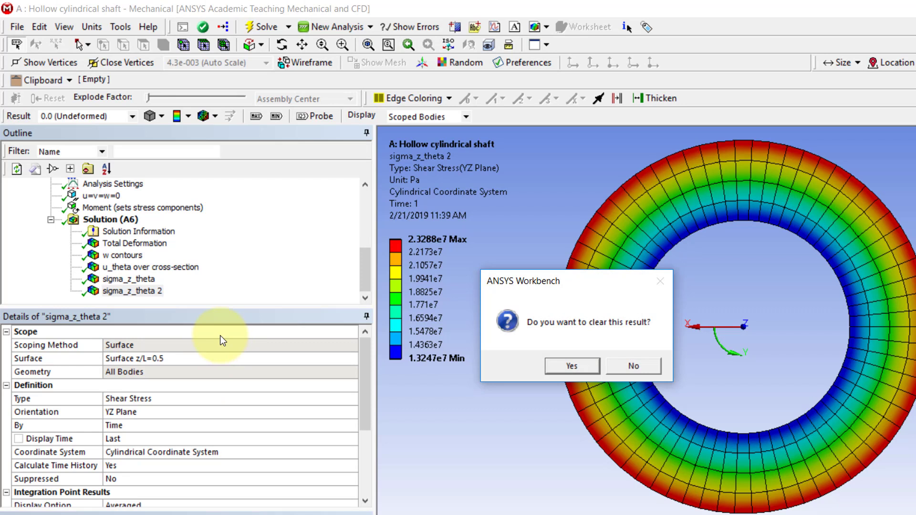
{"action": "left_click", "coordinate": [571, 366]}
Rename the duplicated shear stress result to "sigma_z_theta along line".
{"action": "right_click", "coordinate": [158, 296]}
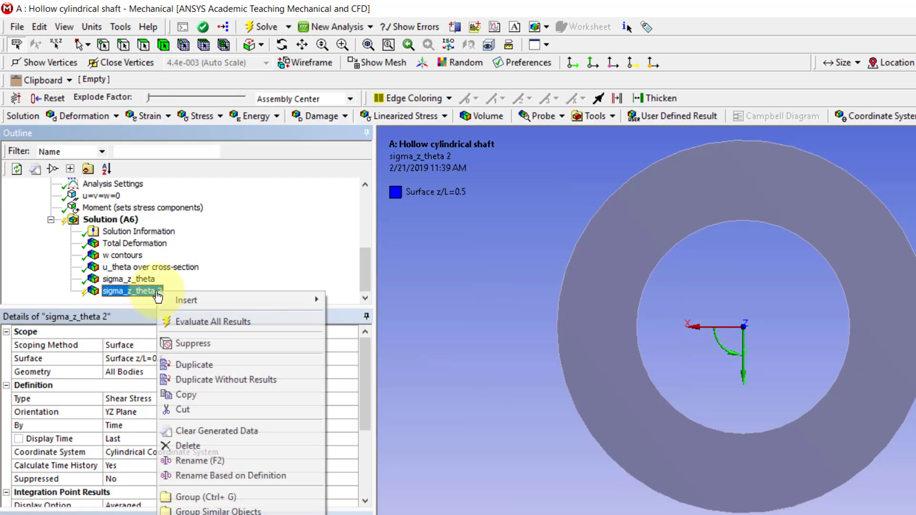
{"action": "left_click", "coordinate": [188, 461]}
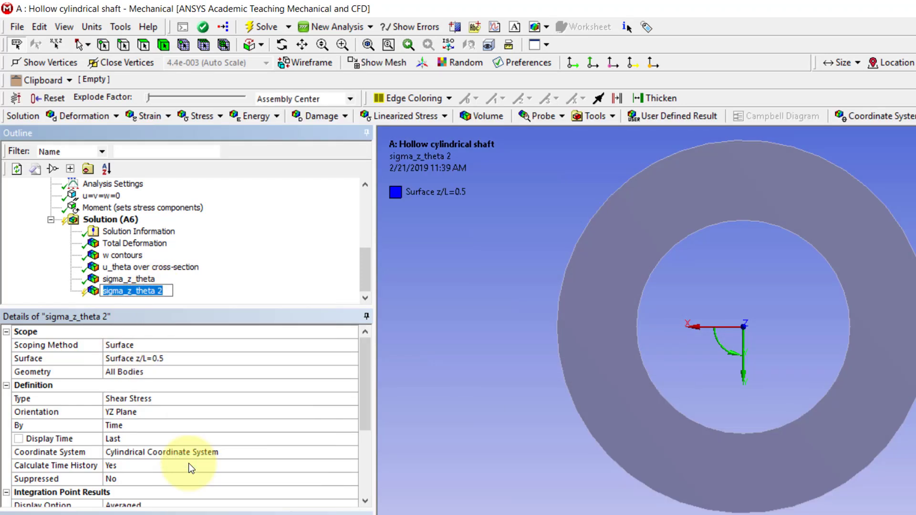
{"action": "key", "text": "End"}
{"action": "key", "text": "BackSpace"}
{"action": "type", "text": "along line"}
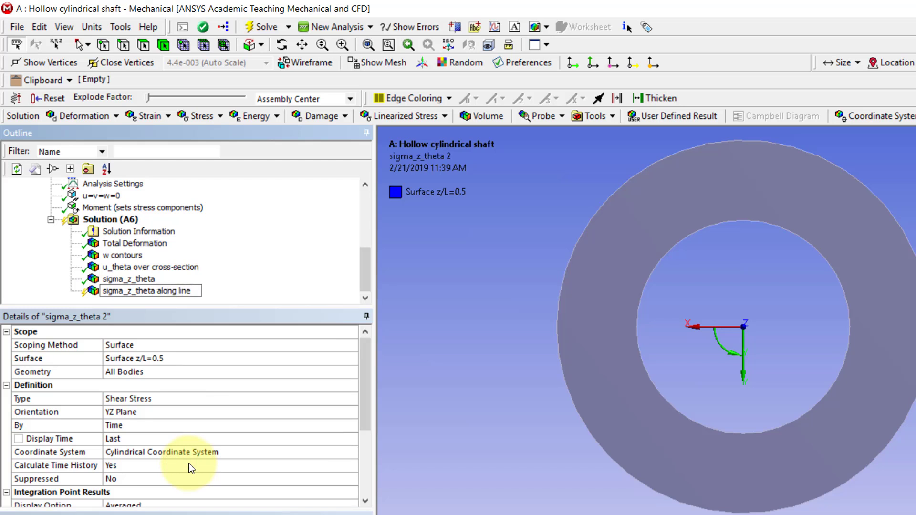
{"action": "key", "text": "Return"}
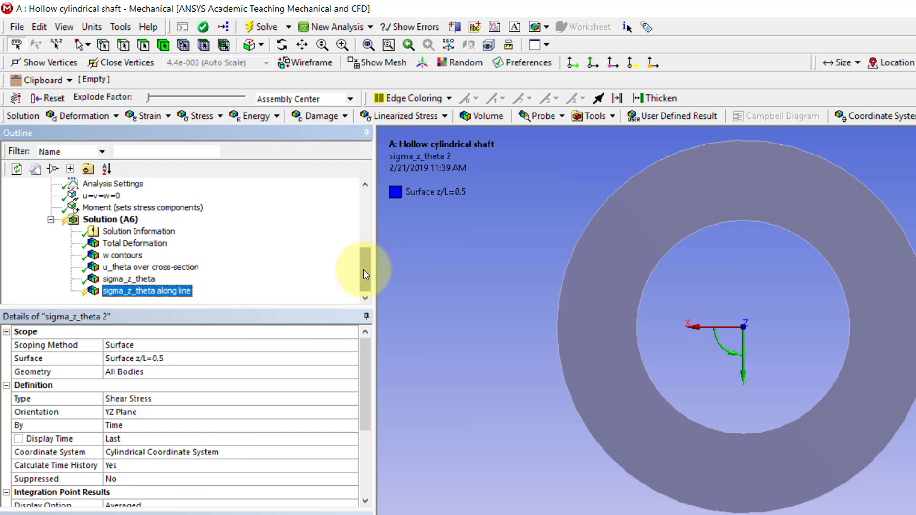
Display the Offset Coordinate System and examine its location on the shaft from a side view.
{"action": "left_click_drag", "start_coordinate": [364, 270], "coordinate": [369, 194]}
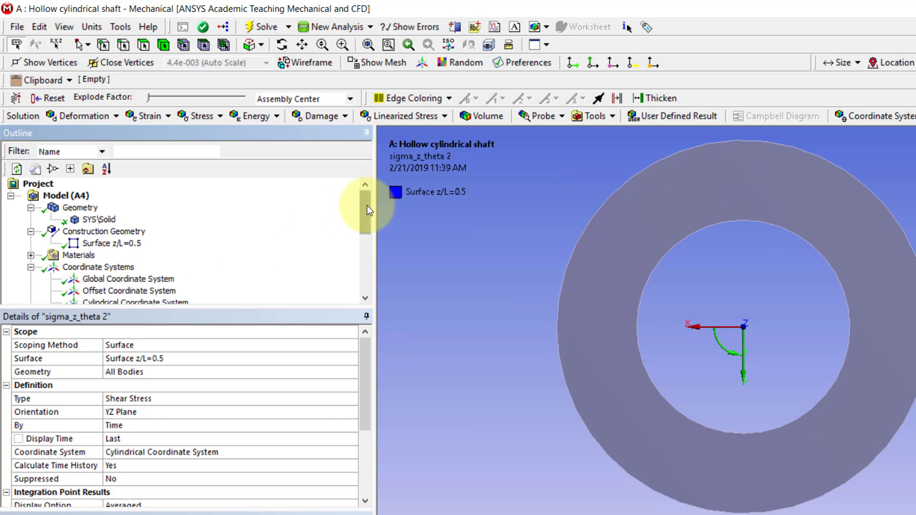
{"action": "left_click_drag", "start_coordinate": [368, 207], "coordinate": [365, 216]}
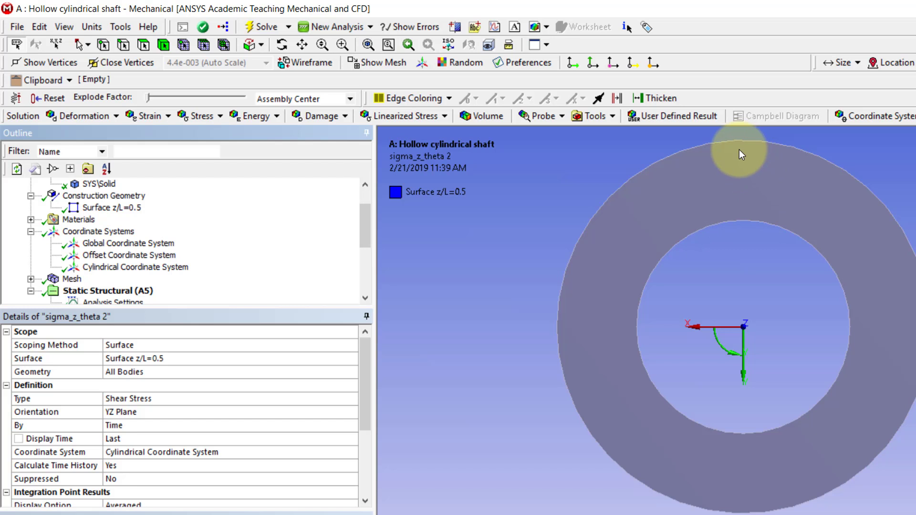
{"action": "left_click", "coordinate": [135, 257]}
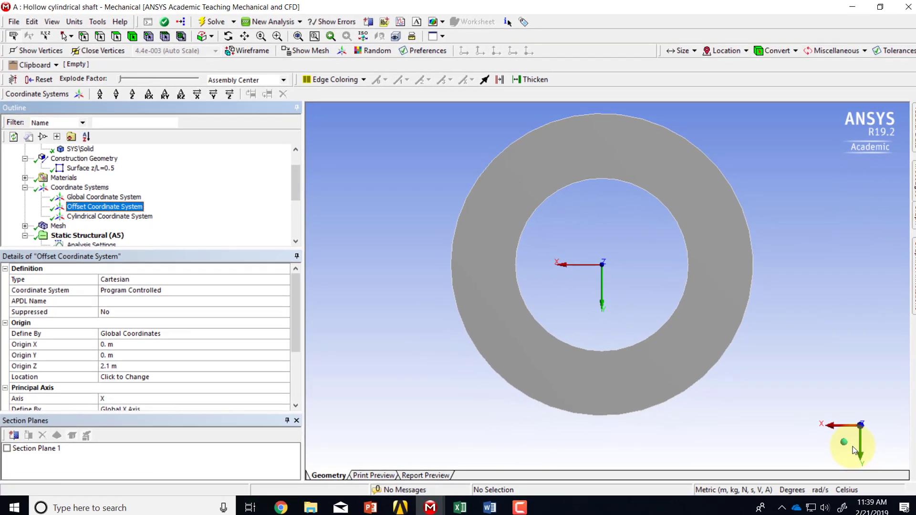
{"action": "left_click", "coordinate": [843, 442]}
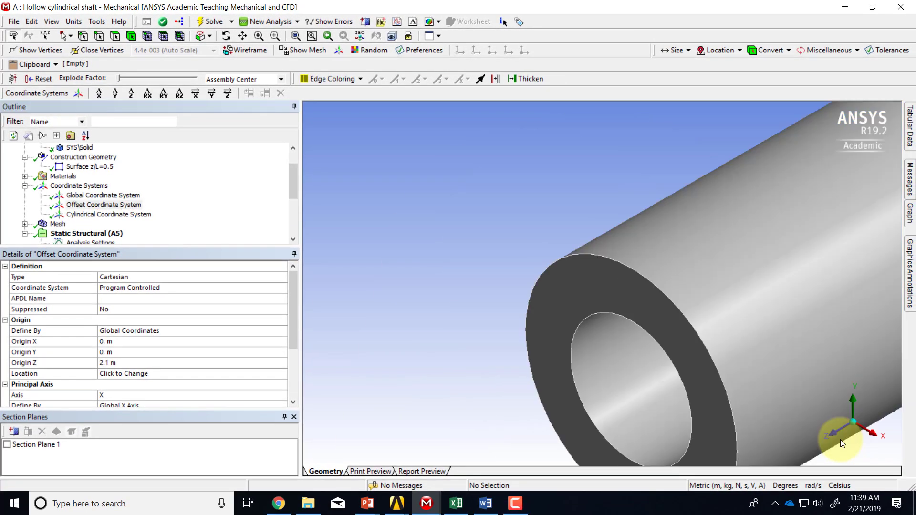
{"action": "middle_click_drag", "start_coordinate": [770, 399], "coordinate": [786, 333]}
{"action": "mouse_move", "coordinate": [720, 336]}
{"action": "middle_mouse_down"}
{"action": "mouse_move", "coordinate": [680, 332]}
{"action": "mouse_move", "coordinate": [692, 336]}
{"action": "mouse_move", "coordinate": [679, 347]}
{"action": "mouse_move", "coordinate": [698, 321]}
{"action": "mouse_move", "coordinate": [716, 350]}
{"action": "mouse_move", "coordinate": [632, 353]}
{"action": "mouse_move", "coordinate": [642, 310]}
{"action": "mouse_move", "coordinate": [695, 308]}
{"action": "mouse_move", "coordinate": [677, 319]}
{"action": "mouse_move", "coordinate": [628, 284]}
{"action": "middle_mouse_up"}
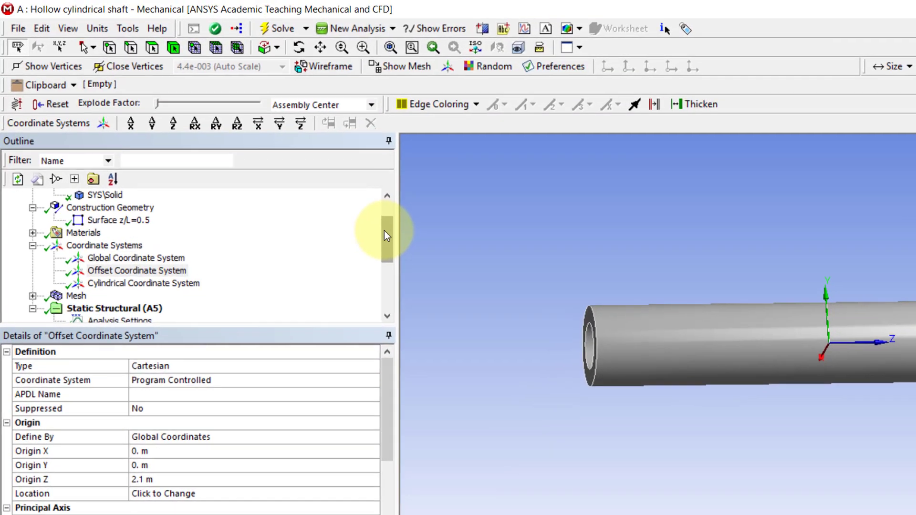
Add a Path to the model's Construction Geometry.
{"action": "left_click_drag", "start_coordinate": [384, 230], "coordinate": [385, 216]}
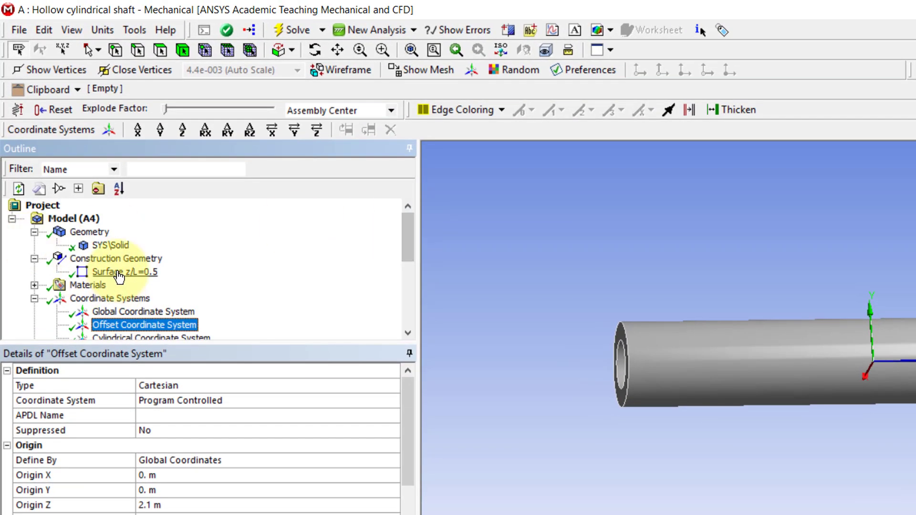
{"action": "left_click", "coordinate": [117, 259]}
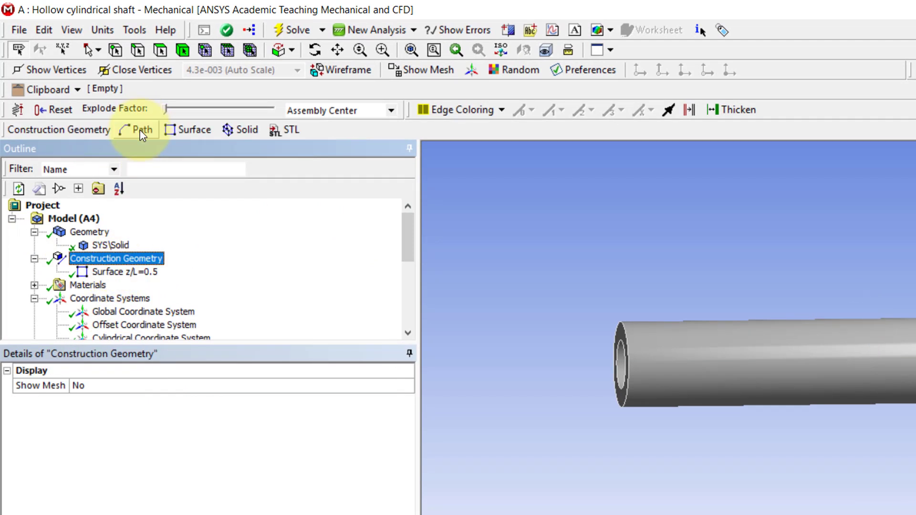
{"action": "left_click", "coordinate": [142, 129]}
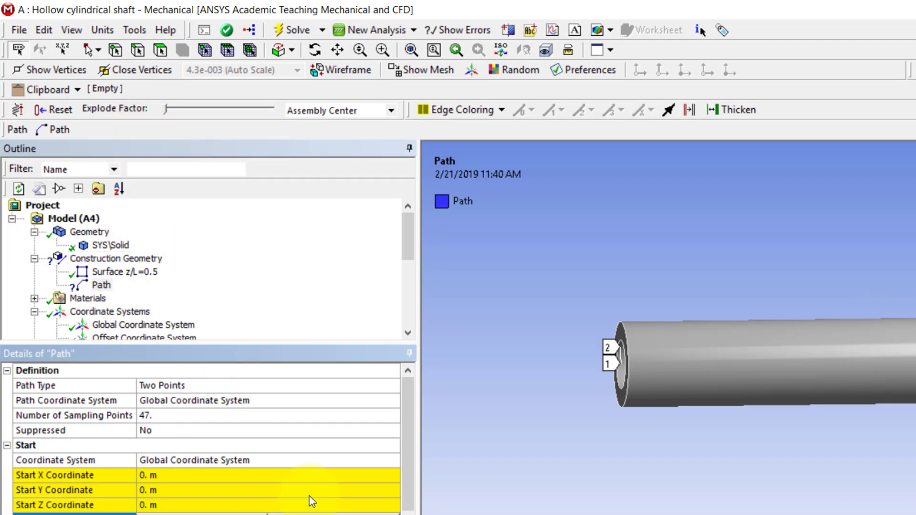
Define the path's start point in the Offset Coordinate System with a Y coordinate of 0.2 m.
{"action": "left_click", "coordinate": [234, 460]}
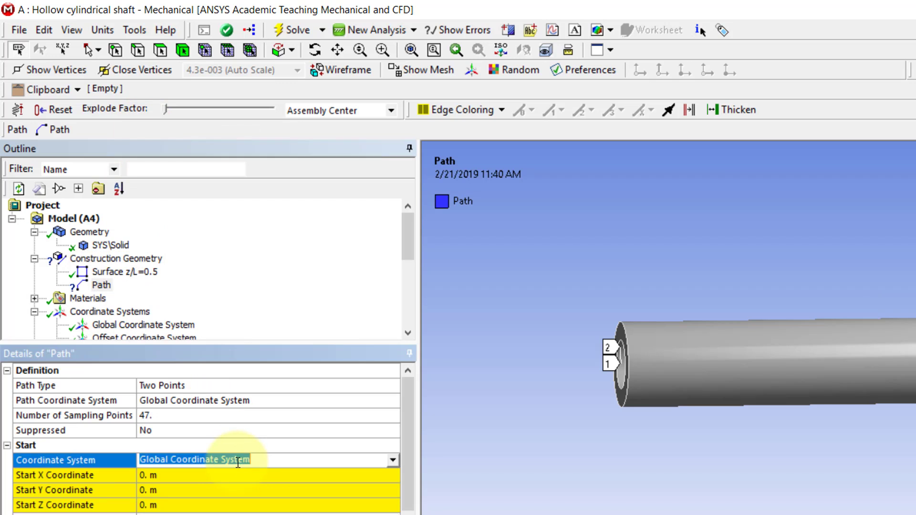
{"action": "left_click", "coordinate": [393, 460]}
{"action": "left_click", "coordinate": [342, 484]}
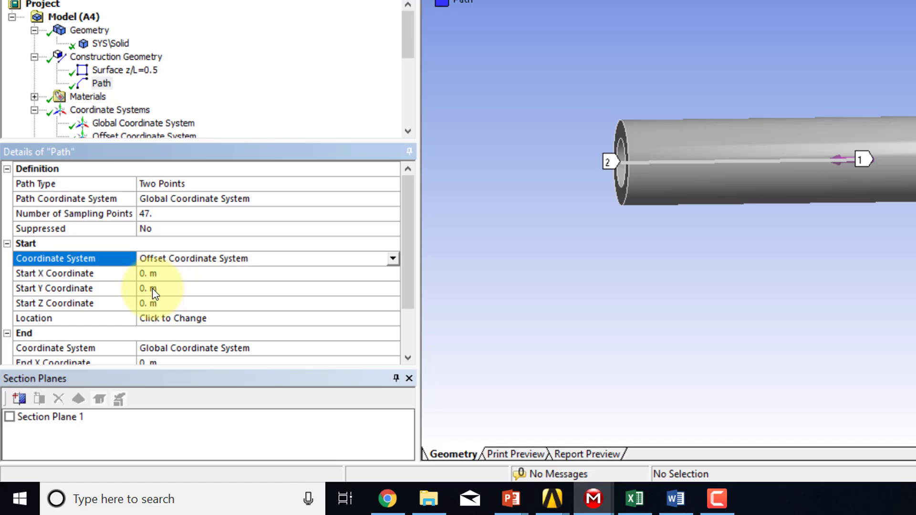
{"action": "left_click", "coordinate": [152, 288]}
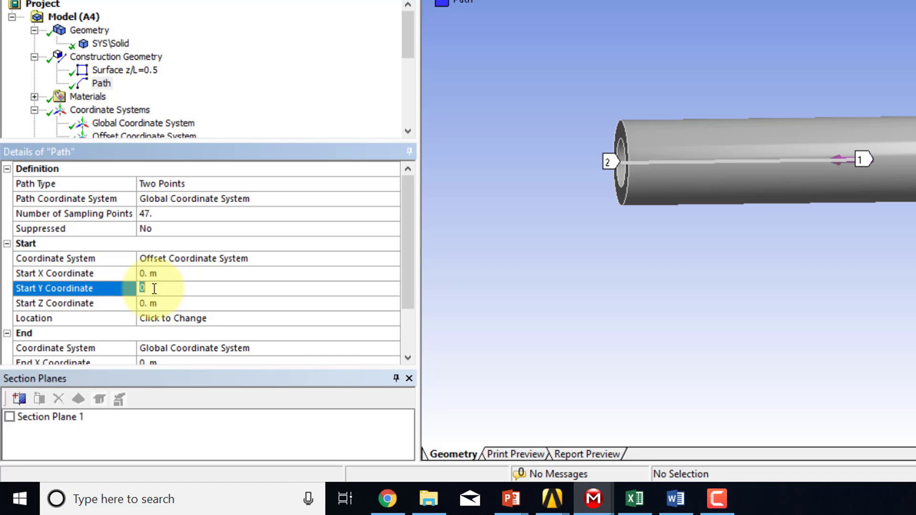
{"action": "type", "text": "0.2"}
{"action": "key", "text": "Return"}
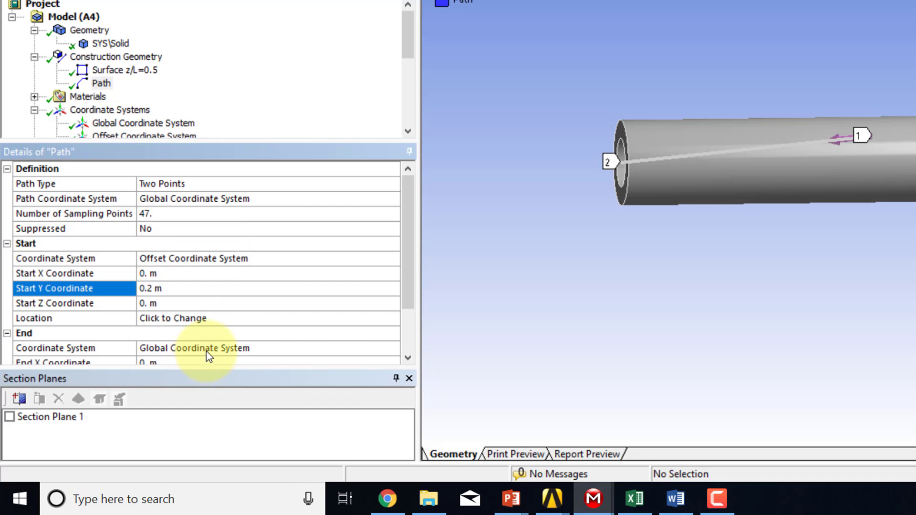
Define the path's end point in the Offset Coordinate System with a Y coordinate of 0.35 m.
{"action": "scroll", "coordinate": [208, 357], "scroll_direction": "down", "scroll_amount": 1}
{"action": "left_click", "coordinate": [354, 304]}
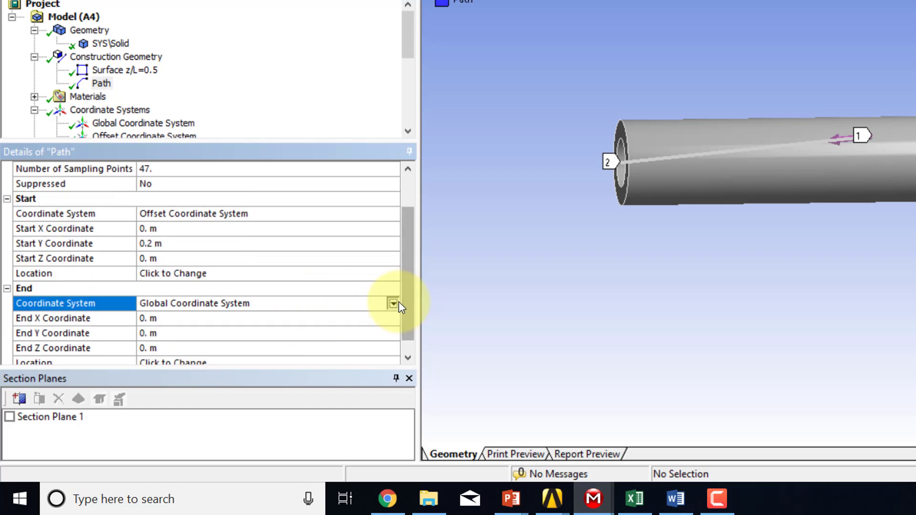
{"action": "left_click", "coordinate": [395, 304]}
{"action": "left_click", "coordinate": [348, 325]}
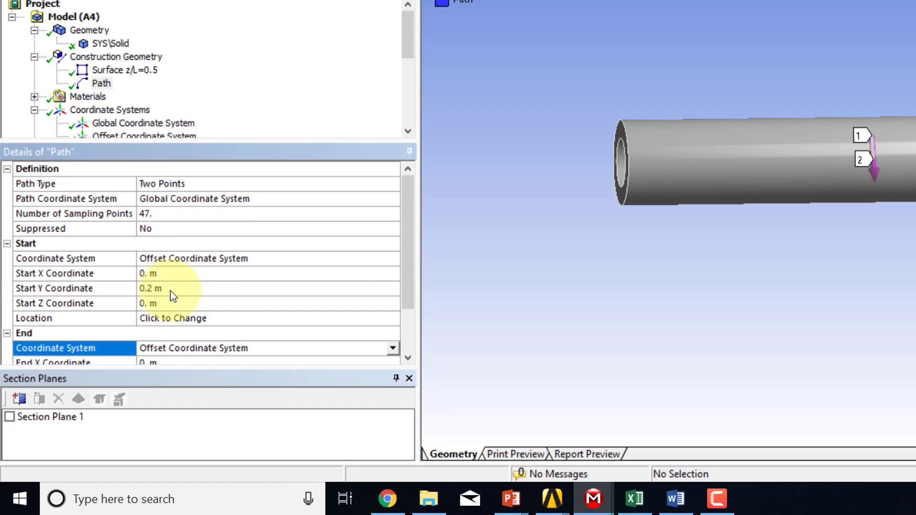
{"action": "scroll", "coordinate": [180, 317], "scroll_direction": "down", "scroll_amount": 1}
{"action": "left_click", "coordinate": [164, 333]}
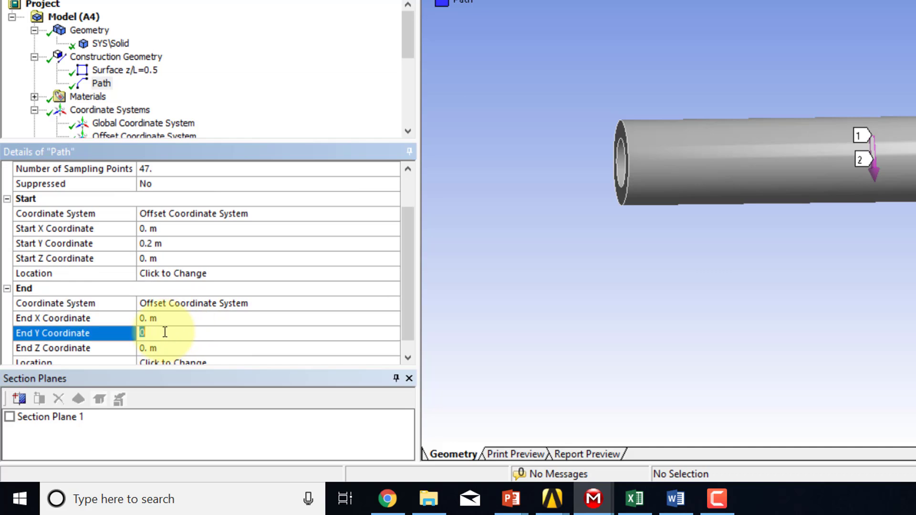
{"action": "type", "text": "0.35"}
{"action": "key", "text": "Return"}
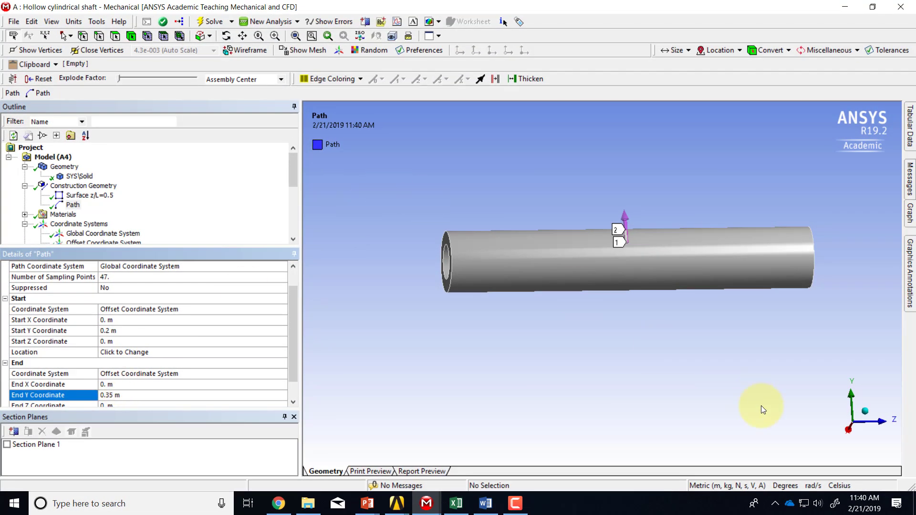
Check the path's start and end points against the shaft wall in an enlarged view along the Z axis.
{"action": "left_click", "coordinate": [674, 267]}
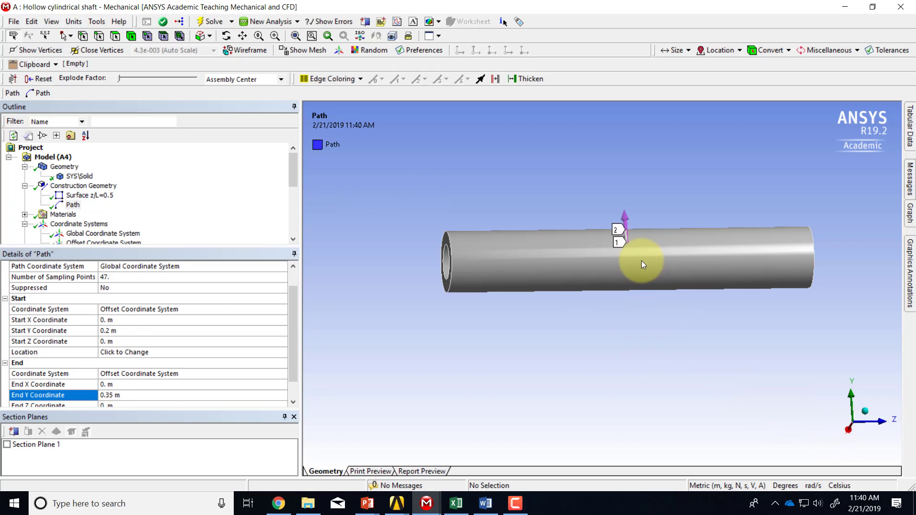
{"action": "middle_click_drag", "start_coordinate": [641, 261], "coordinate": [583, 278]}
{"action": "middle_click_drag", "start_coordinate": [750, 238], "coordinate": [661, 280]}
{"action": "left_click", "coordinate": [872, 423]}
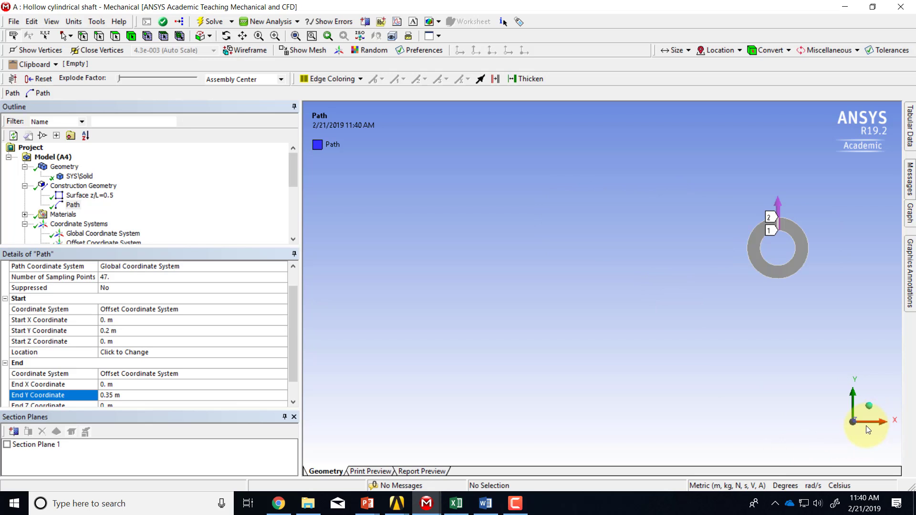
{"action": "right_click_drag", "start_coordinate": [758, 186], "coordinate": [816, 249]}
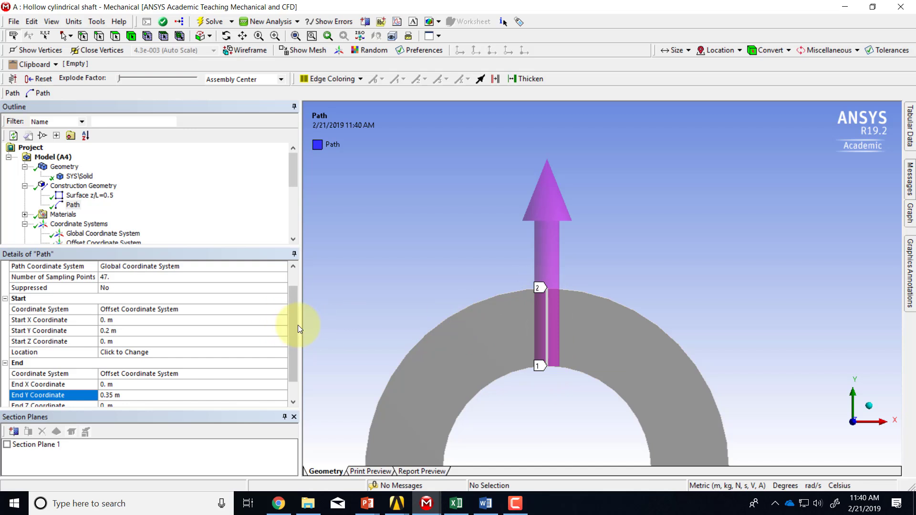
Set the path's number of sampling points to 49.
{"action": "left_click_drag", "start_coordinate": [296, 325], "coordinate": [294, 311]}
{"action": "left_click", "coordinate": [115, 298]}
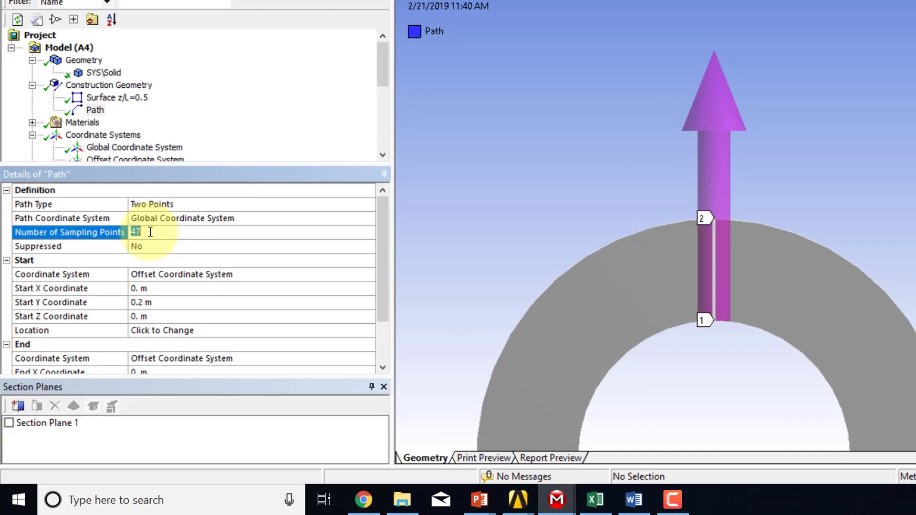
{"action": "type", "text": "49"}
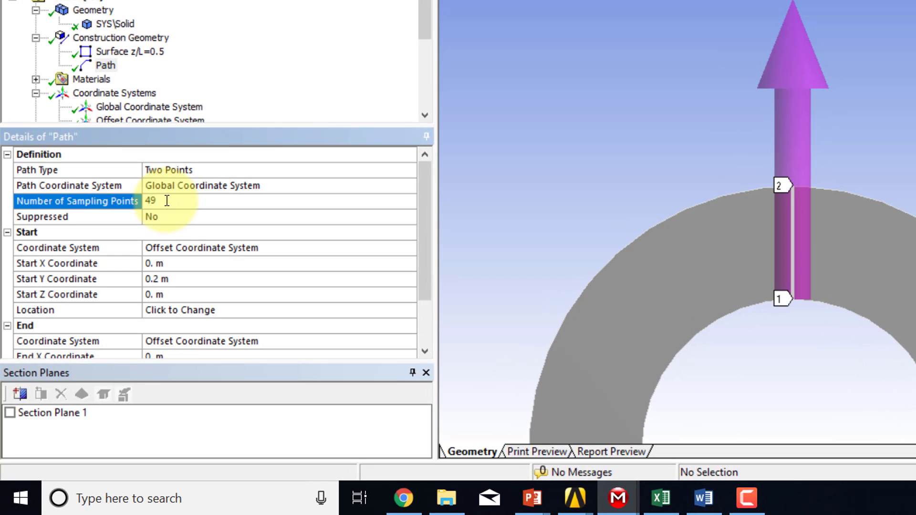
{"action": "key", "text": "Return"}
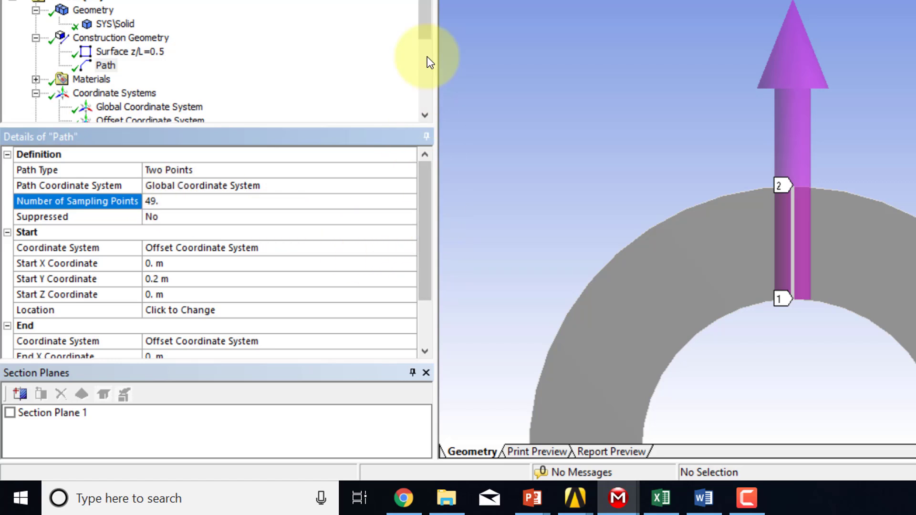
Rename the path in the construction geometry as "Line in the middle".
{"action": "left_click", "coordinate": [425, 15]}
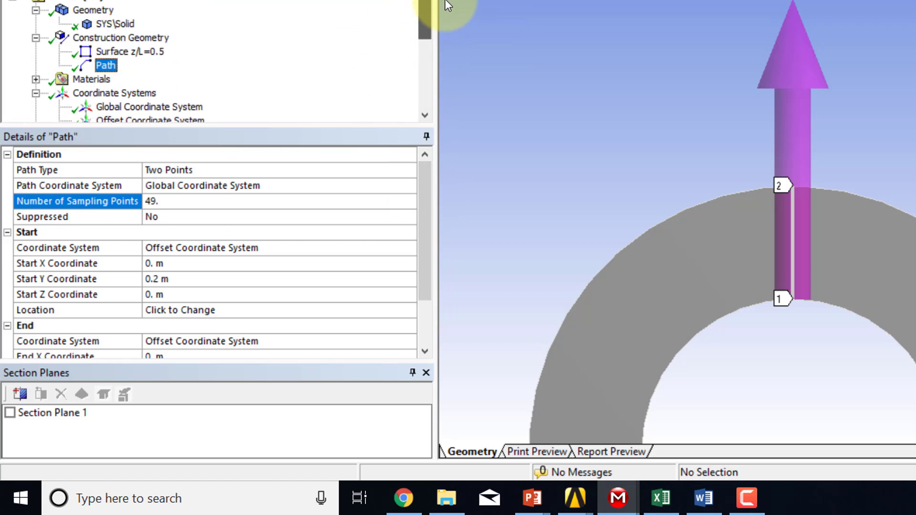
{"action": "right_click", "coordinate": [109, 66]}
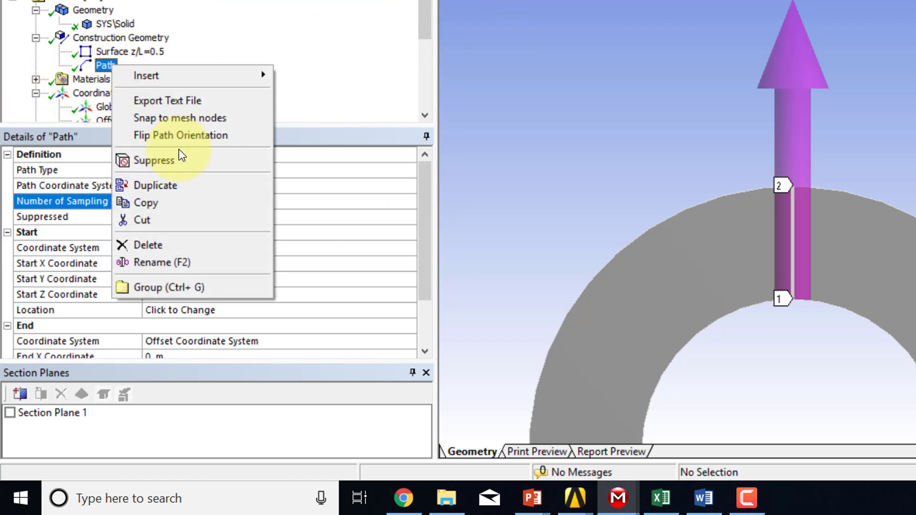
{"action": "left_click", "coordinate": [170, 262]}
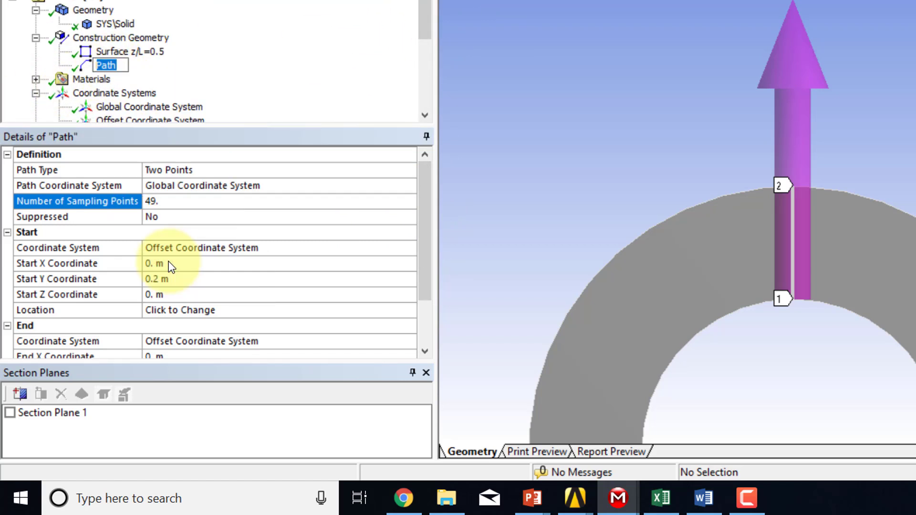
{"action": "type", "text": "Line in the"}
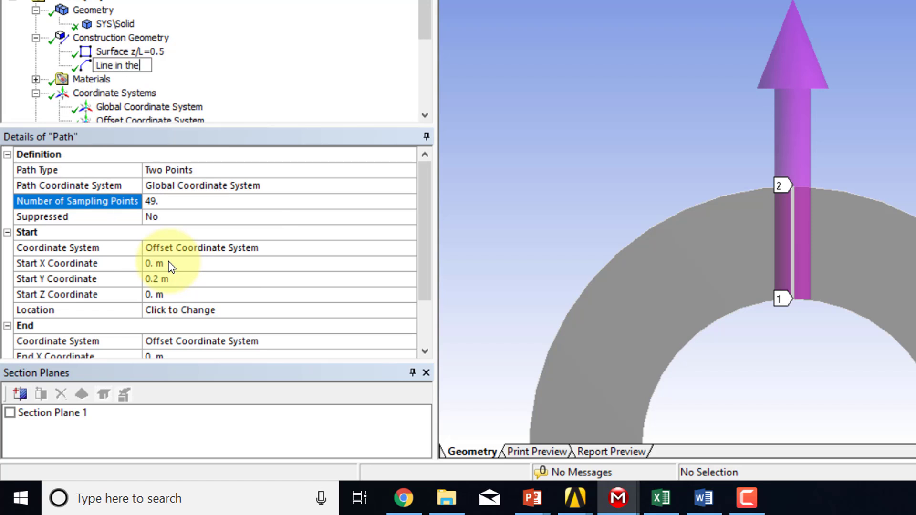
{"action": "type", "text": " middle"}
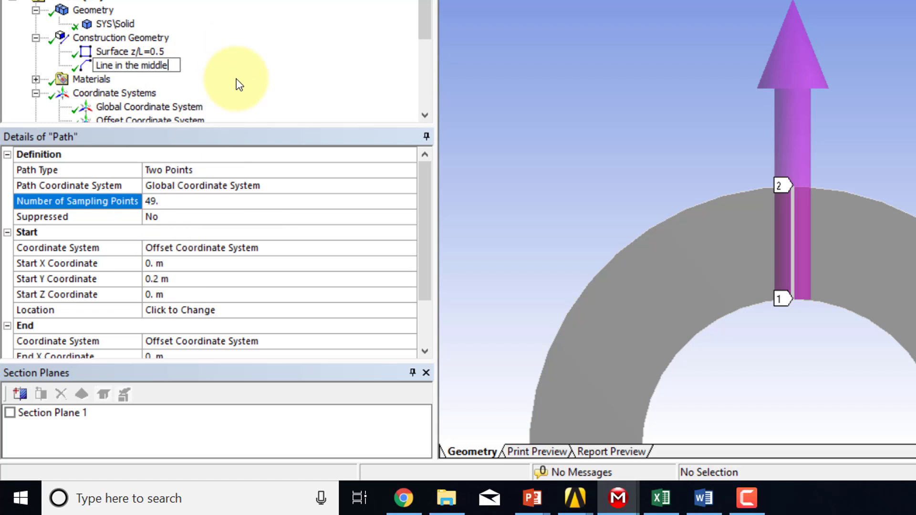
{"action": "key", "text": "Return"}
Scope the sigma_z_theta along line result to the path "Line in the middle" and evaluate the result.
{"action": "left_click_drag", "start_coordinate": [426, 14], "coordinate": [428, 103]}
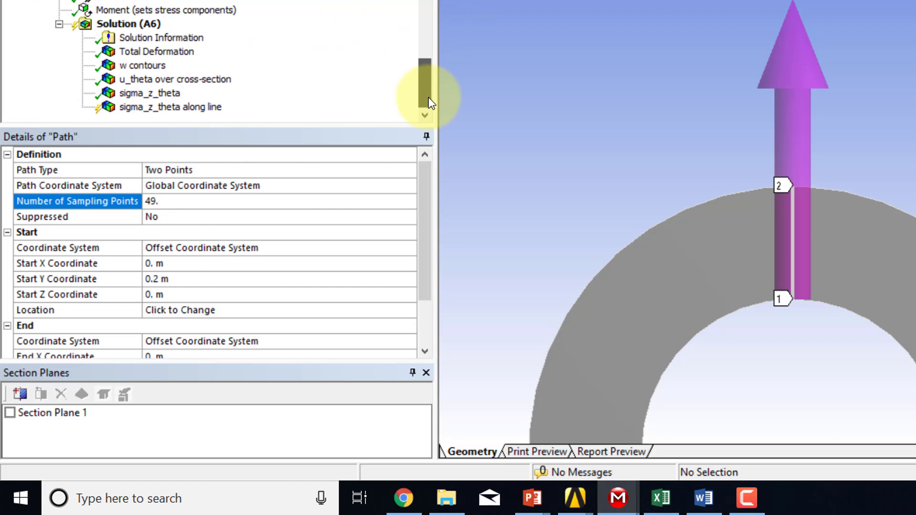
{"action": "left_click", "coordinate": [143, 107]}
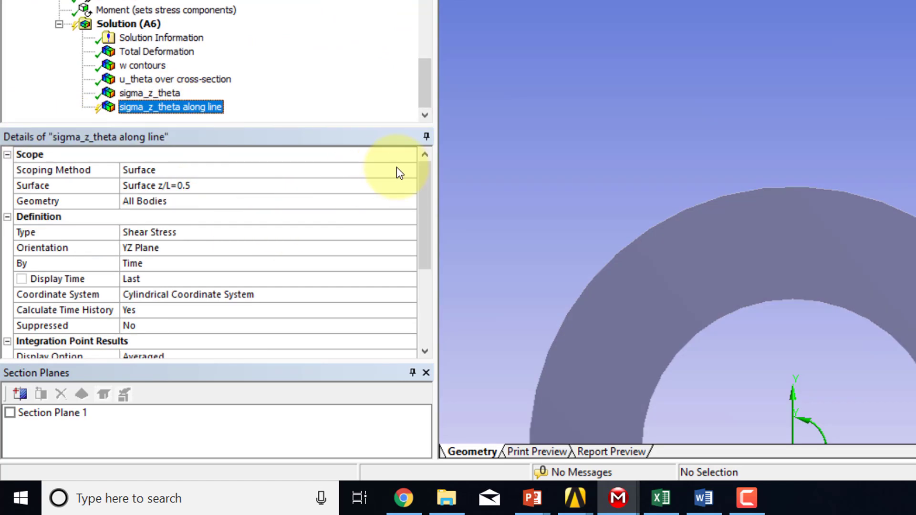
{"action": "left_click", "coordinate": [387, 174]}
{"action": "left_click", "coordinate": [409, 171]}
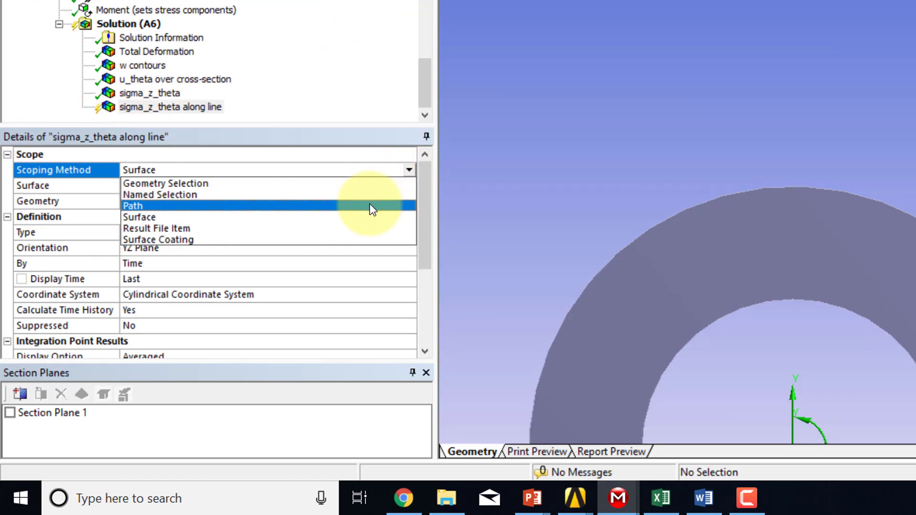
{"action": "left_click", "coordinate": [373, 205]}
{"action": "left_click", "coordinate": [388, 185]}
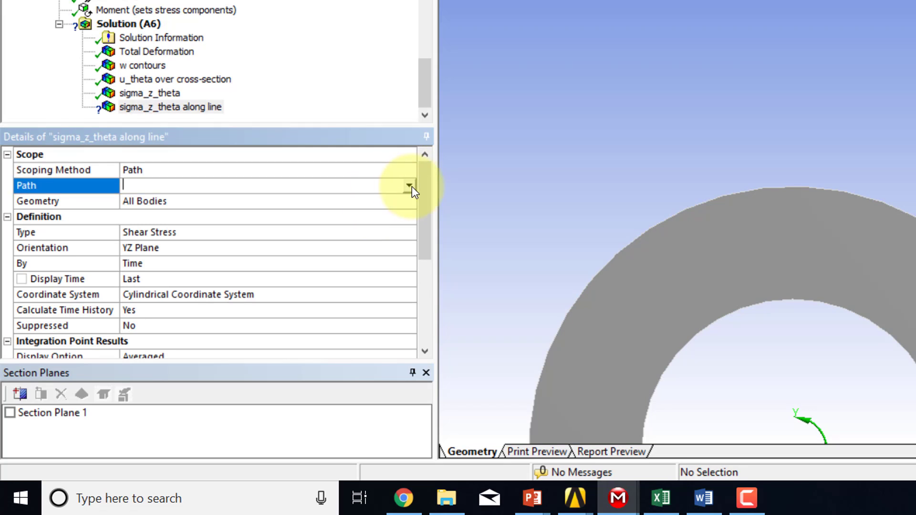
{"action": "left_click", "coordinate": [409, 186]}
{"action": "left_click", "coordinate": [371, 200]}
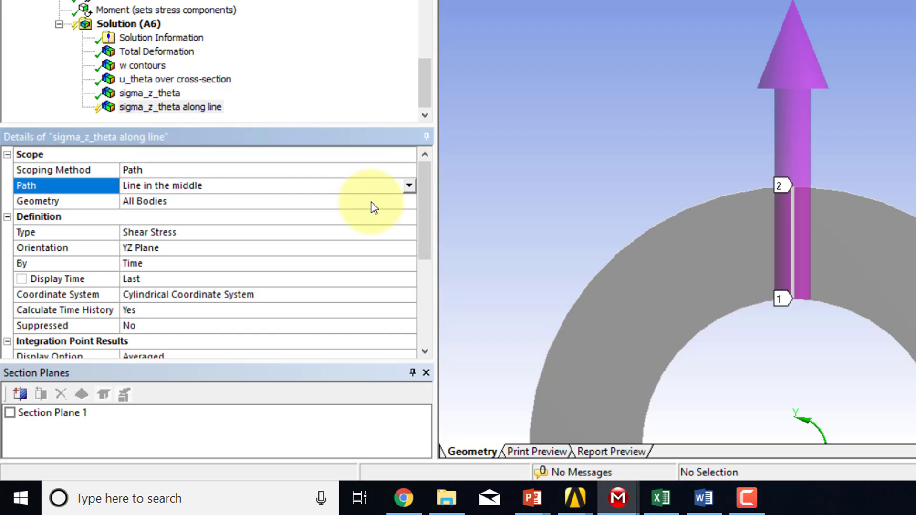
{"action": "right_click", "coordinate": [178, 107]}
{"action": "left_click", "coordinate": [215, 142]}
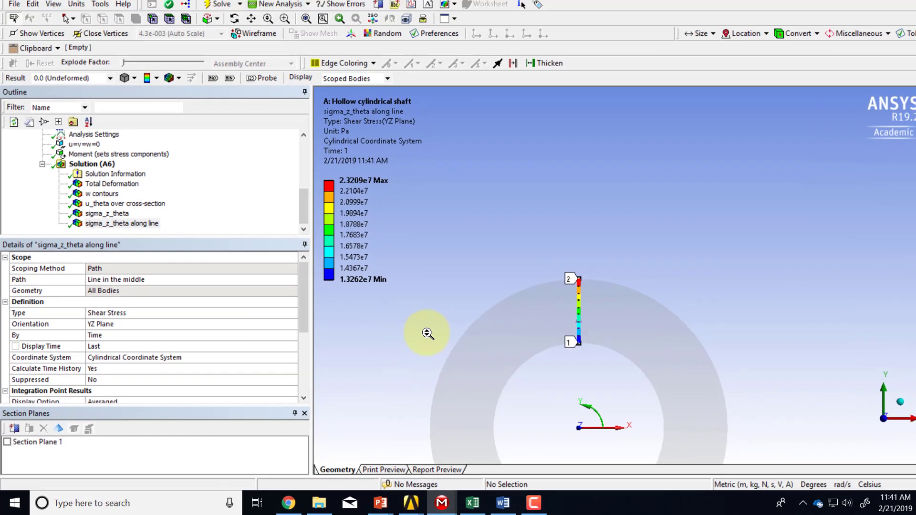
Examine the graph of shear stress along the path and compare its trend with the hand-calculation formula on the PowerPoint slide.
{"action": "scroll", "coordinate": [576, 286], "scroll_direction": "down", "scroll_amount": 3}
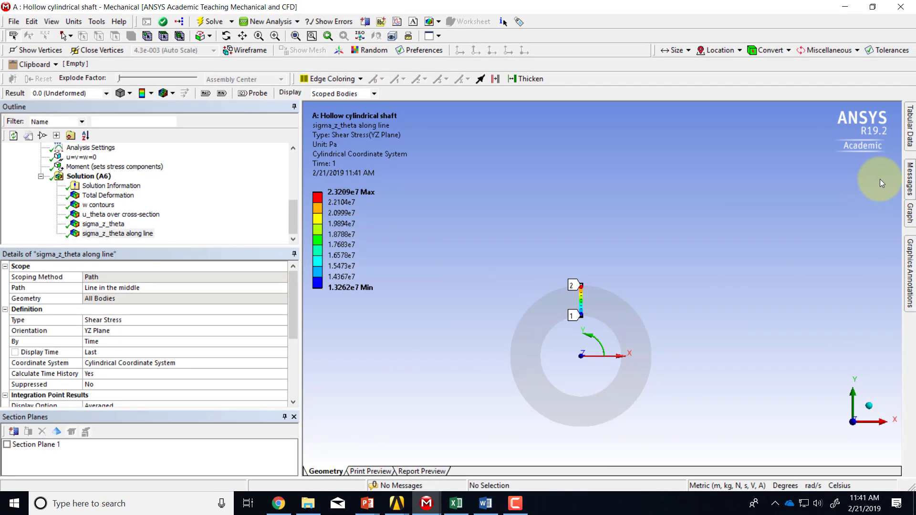
{"action": "left_click", "coordinate": [910, 212]}
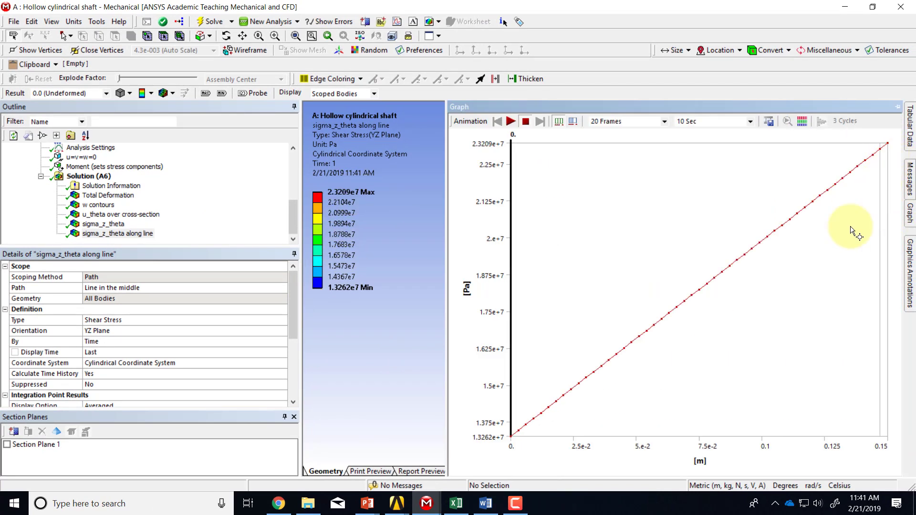
{"action": "left_click_drag", "start_coordinate": [625, 376], "coordinate": [811, 202]}
{"action": "key", "text": "alt+Tab"}
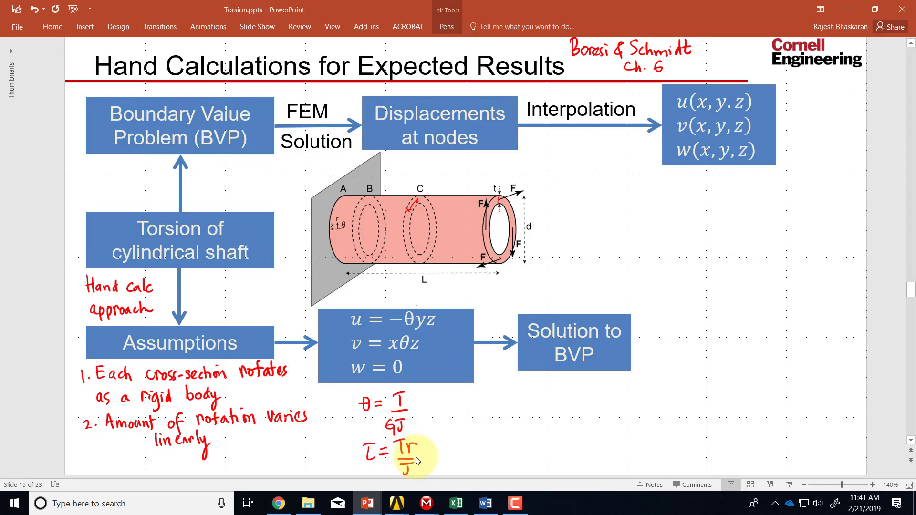
{"action": "key", "text": "alt+Tab"}
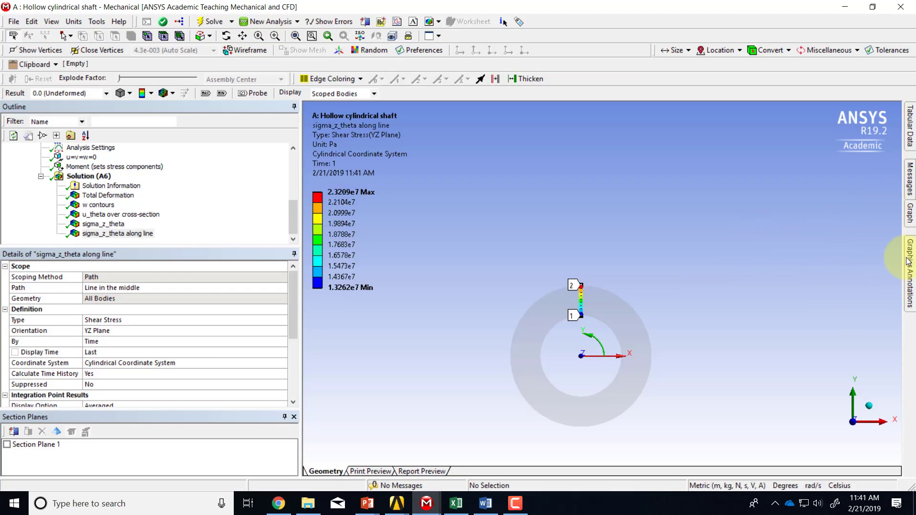
Dock the tabular data of the path result below the graphics view and enlarge it to show more rows.
{"action": "mouse_move", "coordinate": [909, 122]}
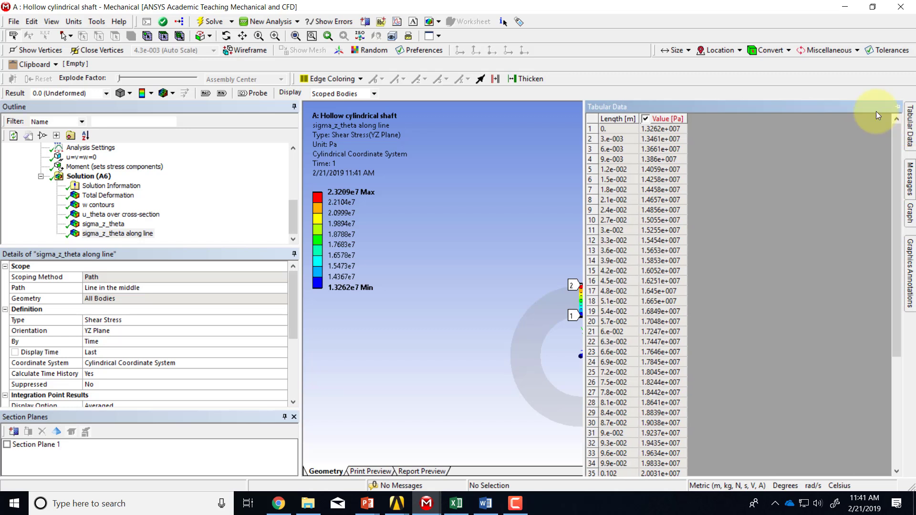
{"action": "left_click", "coordinate": [898, 106]}
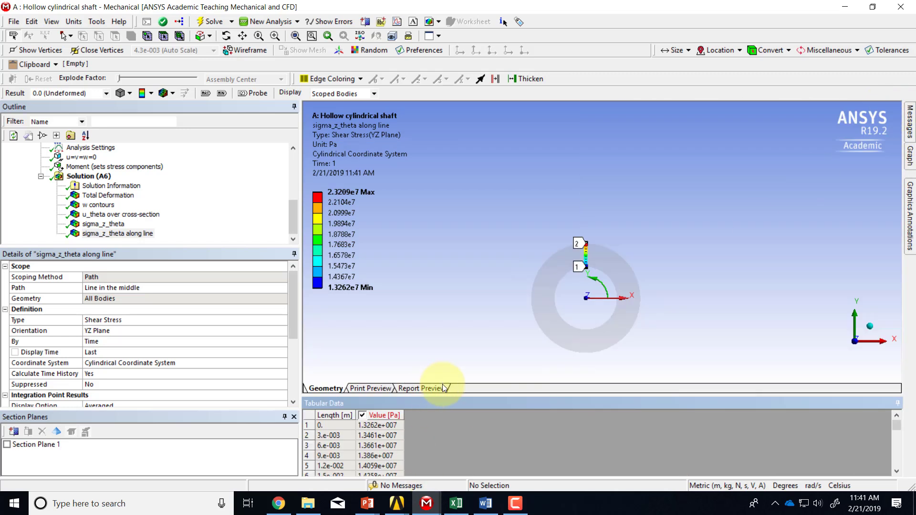
{"action": "left_click_drag", "start_coordinate": [444, 397], "coordinate": [446, 274]}
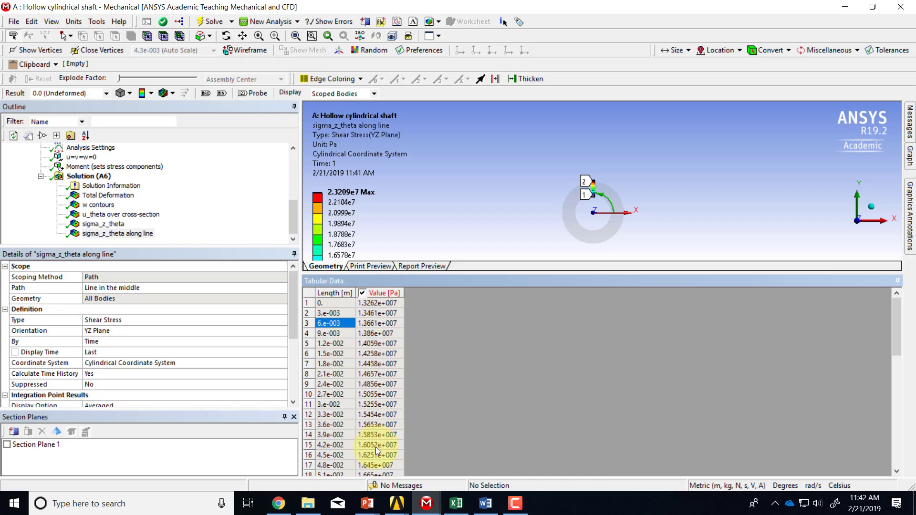
{"action": "right_click", "coordinate": [361, 385]}
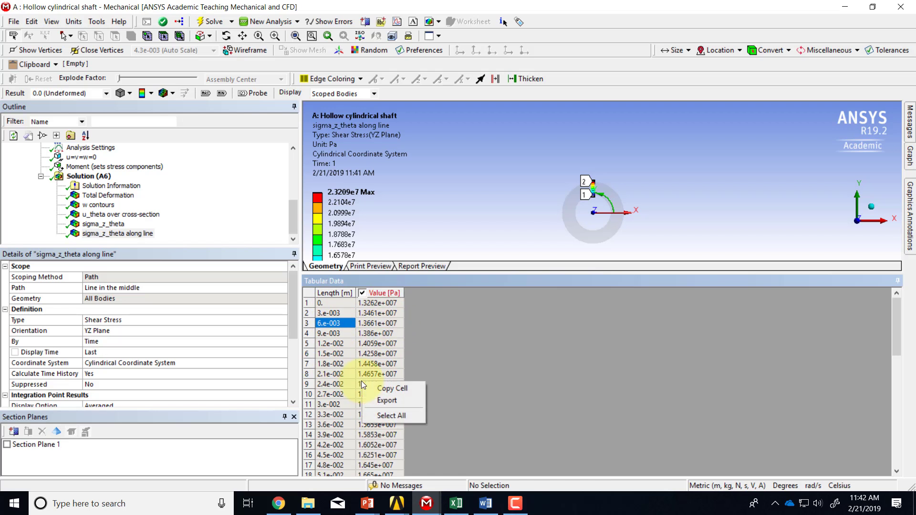
{"action": "left_click", "coordinate": [403, 405]}
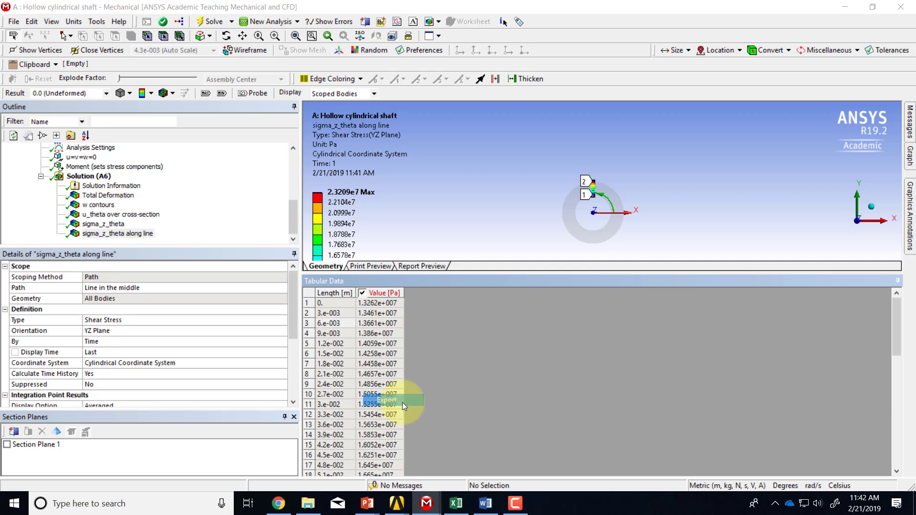
{"action": "left_click", "coordinate": [550, 357]}
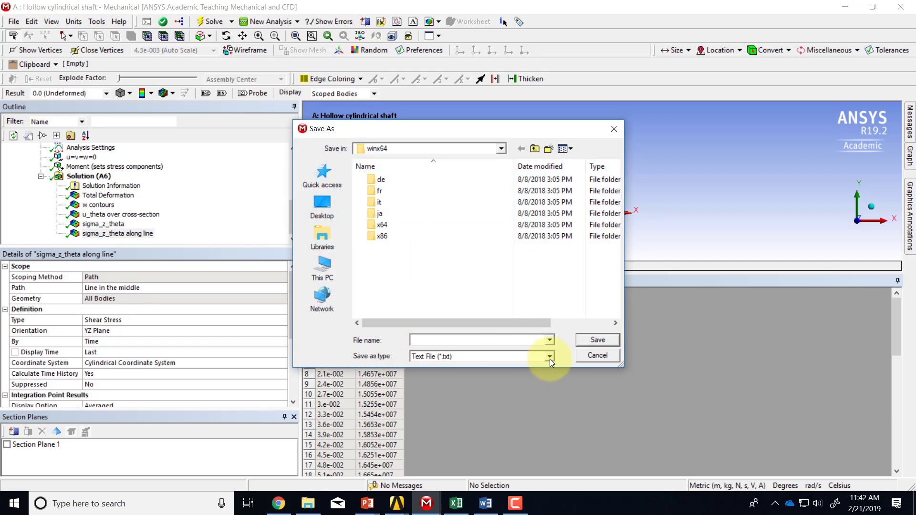
{"action": "left_click", "coordinate": [517, 373]}
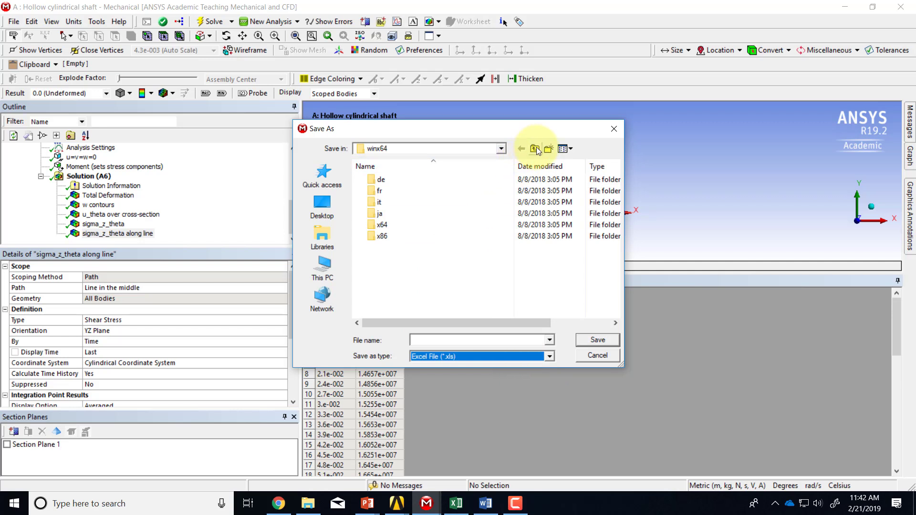
{"action": "left_click", "coordinate": [324, 206]}
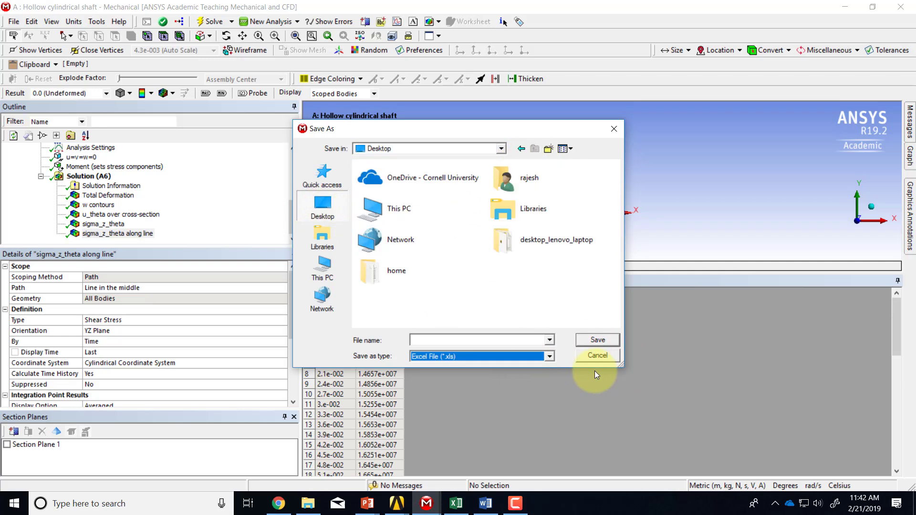
{"action": "left_click", "coordinate": [599, 356]}
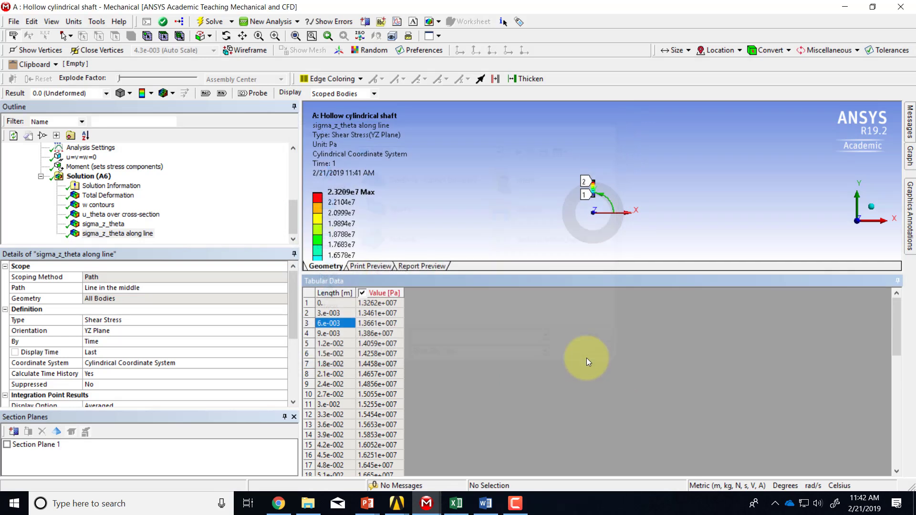
Copy the complete table of path lengths and stress values into a new worksheet of torsion_calcs.xlsx in Excel, starting at cell A1.
{"action": "left_click", "coordinate": [377, 384]}
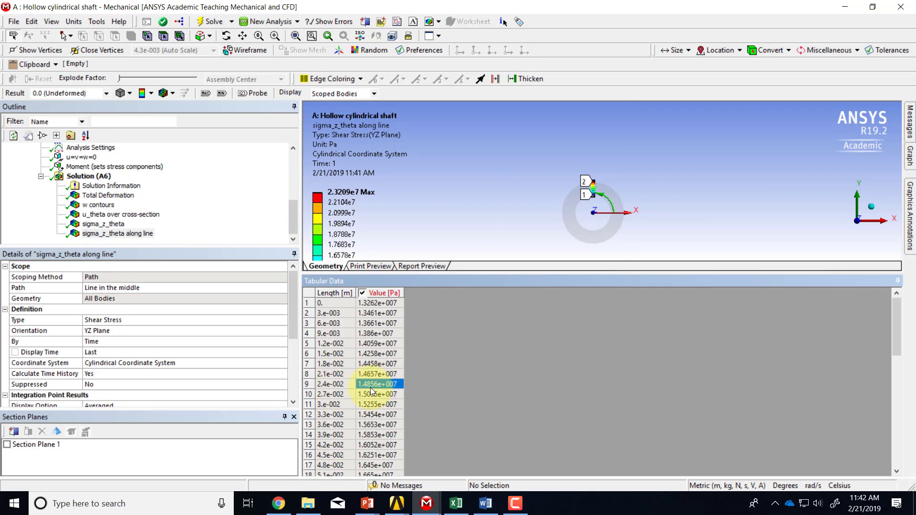
{"action": "key", "text": "ctrl+a"}
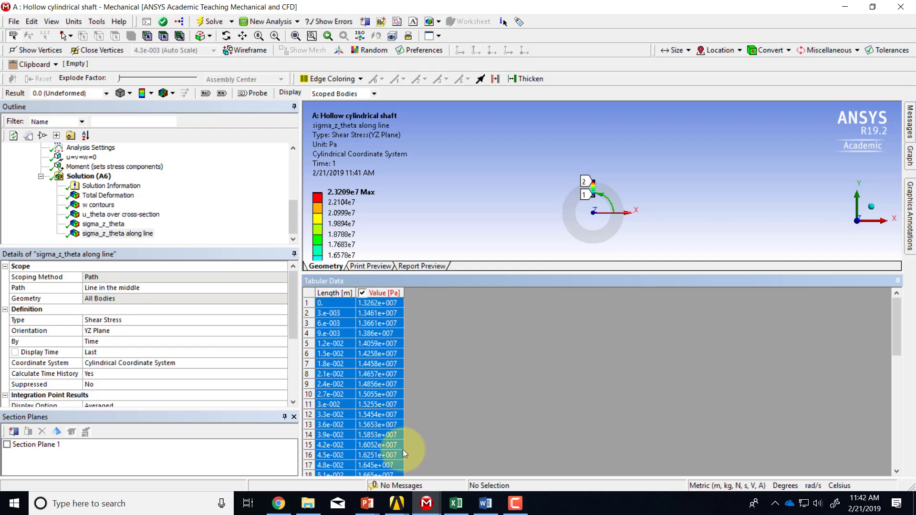
{"action": "left_click", "coordinate": [457, 507]}
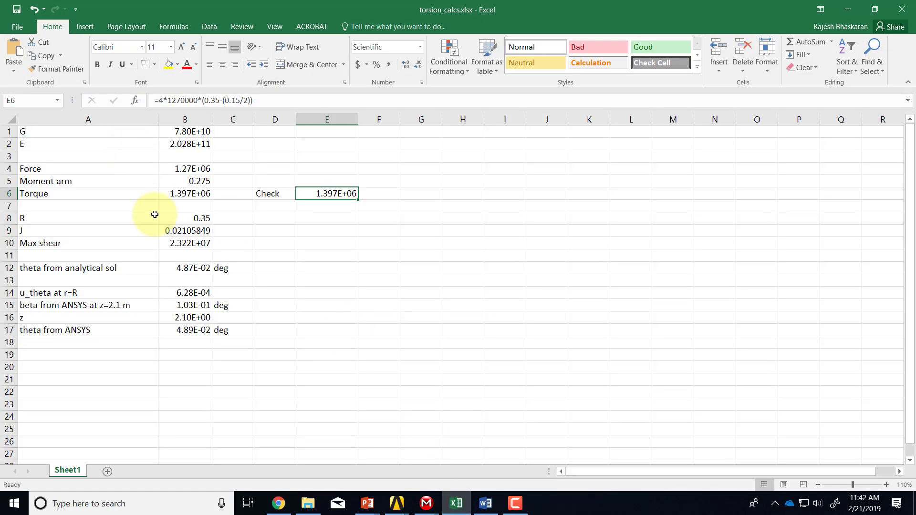
{"action": "left_click", "coordinate": [107, 471]}
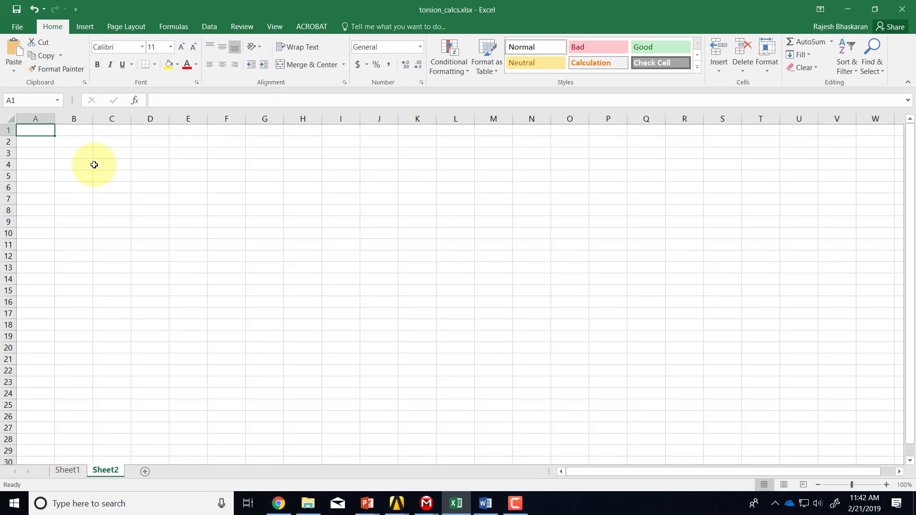
{"action": "key", "text": "ctrl+v"}
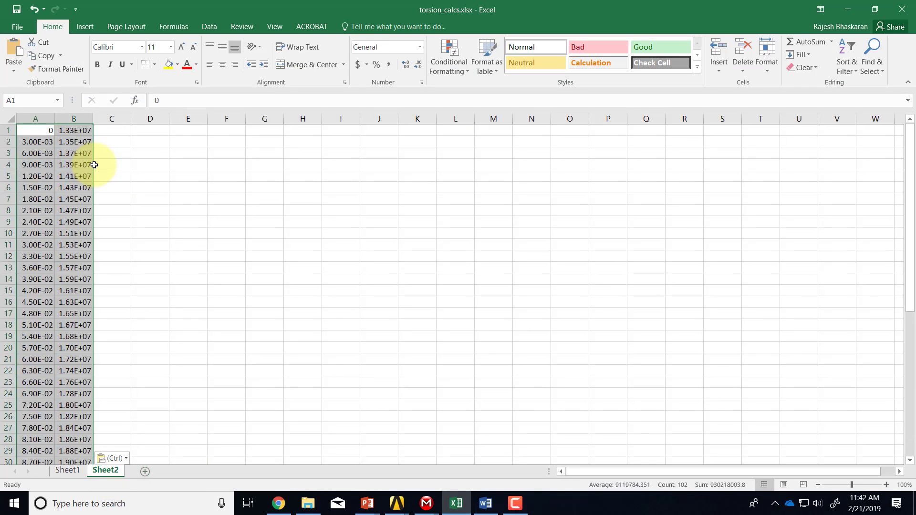
{"action": "left_click", "coordinate": [32, 132]}
{"action": "left_click", "coordinate": [70, 133]}
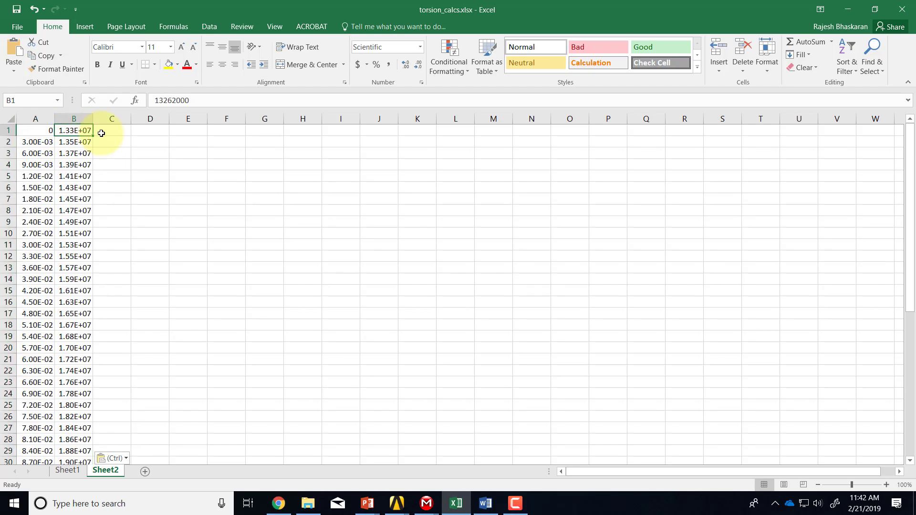
{"action": "left_click", "coordinate": [117, 133]}
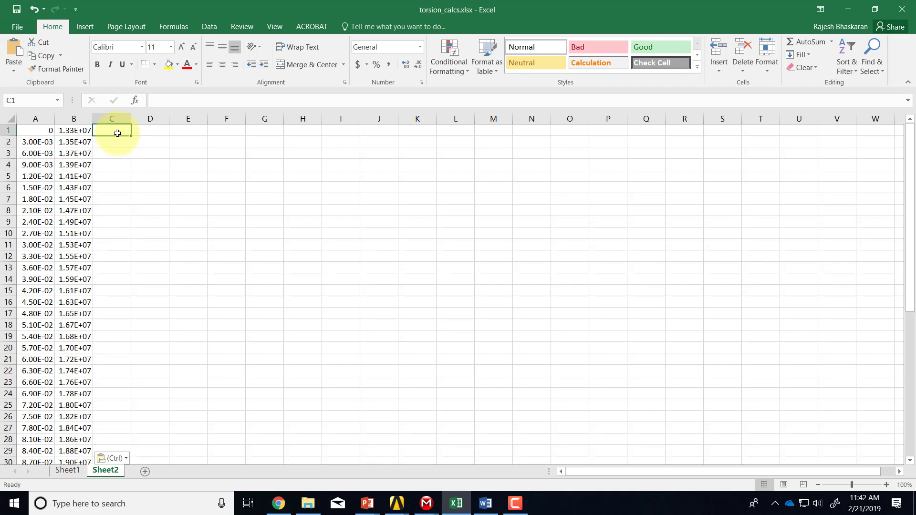
Switch back to ANSYS Mechanical and show the sigma_z_theta cross-section result in an isometric view with the tabular data collapsed.
{"action": "key", "text": "alt+Tab"}
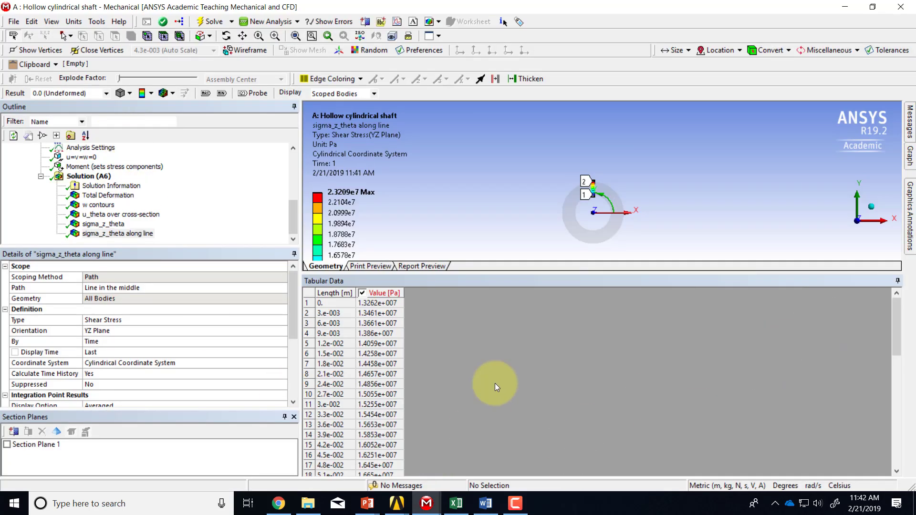
{"action": "left_click", "coordinate": [109, 224]}
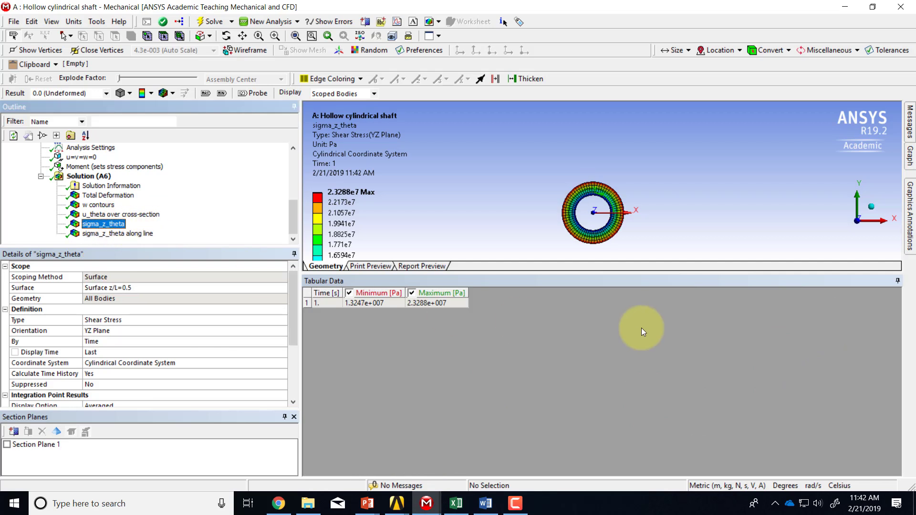
{"action": "left_click", "coordinate": [896, 281]}
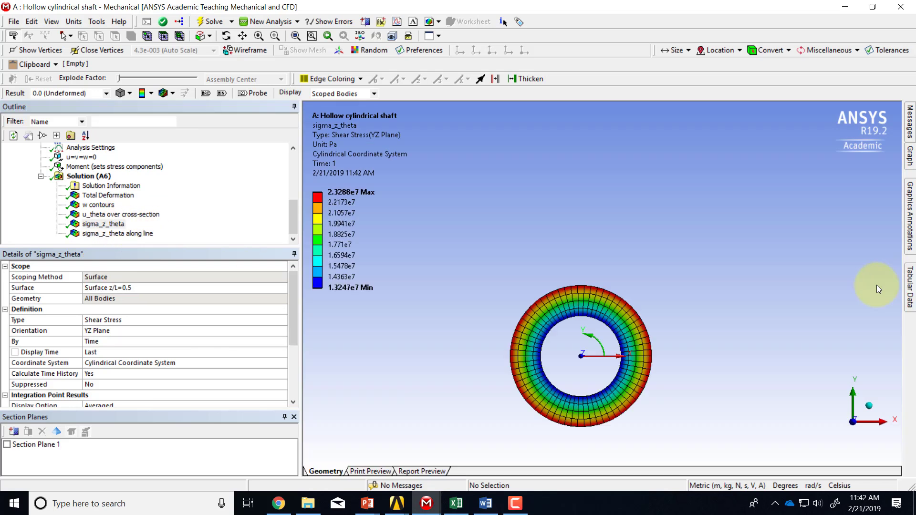
{"action": "left_click", "coordinate": [865, 406]}
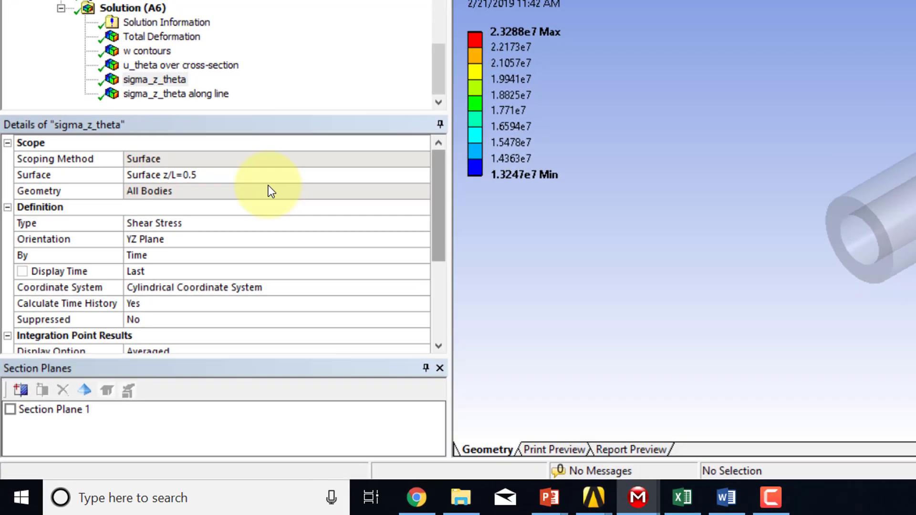
Clear the generated data of the sigma_z_theta result so its scope can be edited.
{"action": "right_click", "coordinate": [166, 82]}
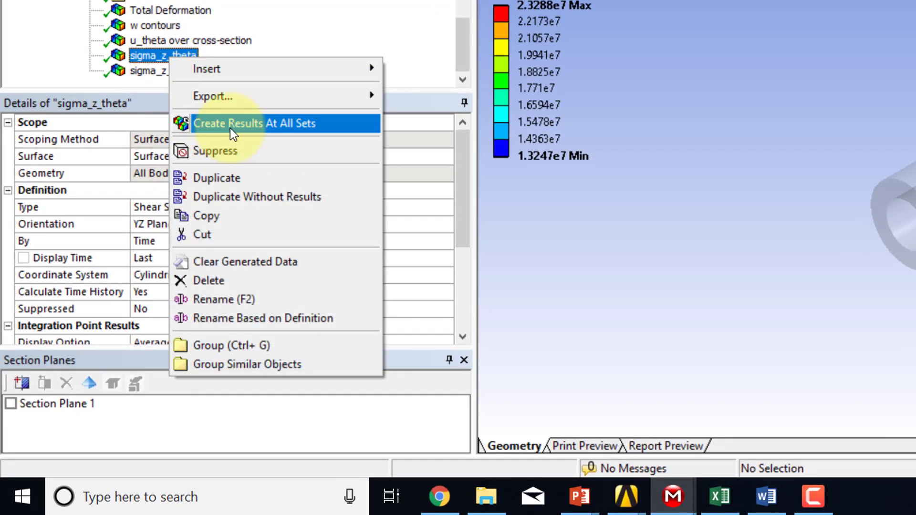
{"action": "left_click", "coordinate": [233, 262]}
{"action": "left_click", "coordinate": [744, 167]}
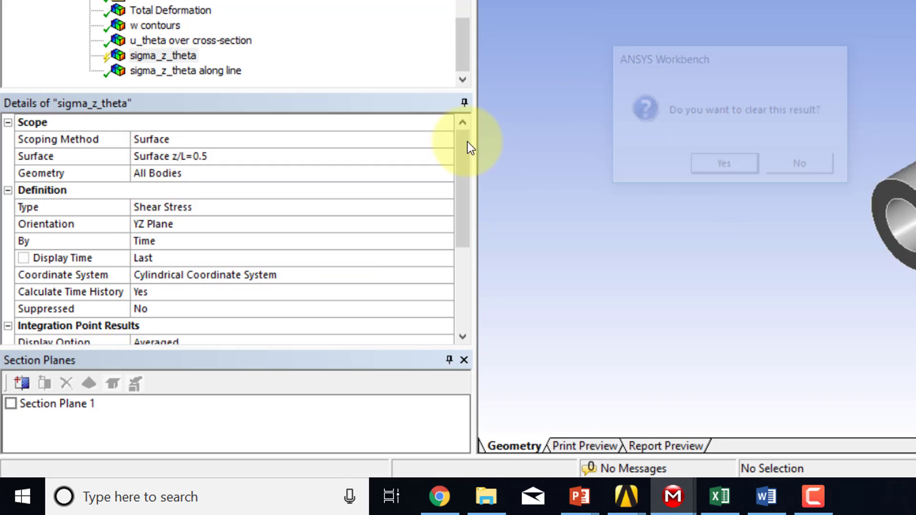
Scope the sigma_z_theta result to all bodies using Geometry Selection instead of a surface, and evaluate all results.
{"action": "left_click", "coordinate": [192, 140]}
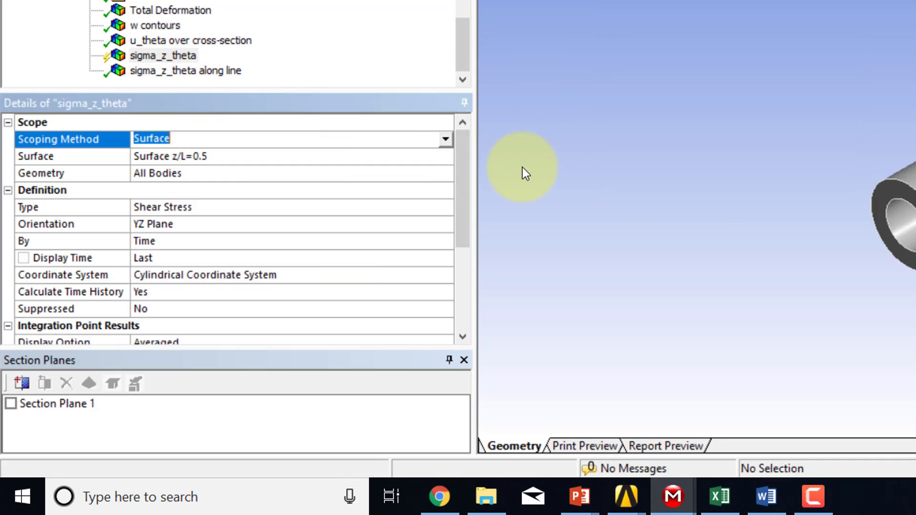
{"action": "left_click", "coordinate": [446, 139]}
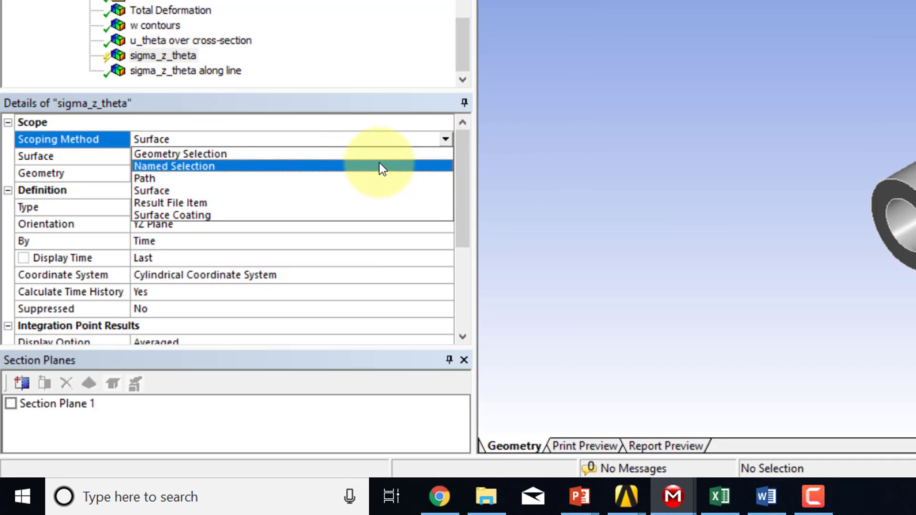
{"action": "left_click", "coordinate": [381, 154]}
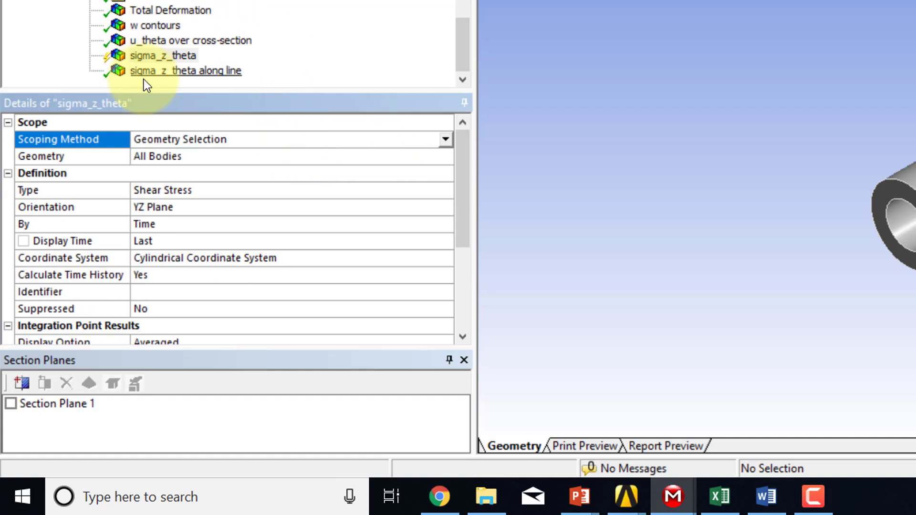
{"action": "right_click", "coordinate": [161, 58]}
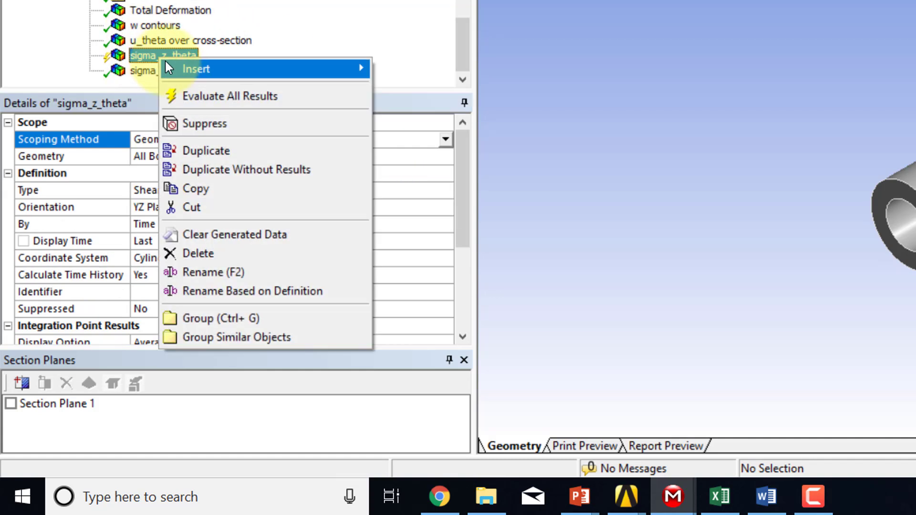
{"action": "left_click", "coordinate": [193, 96]}
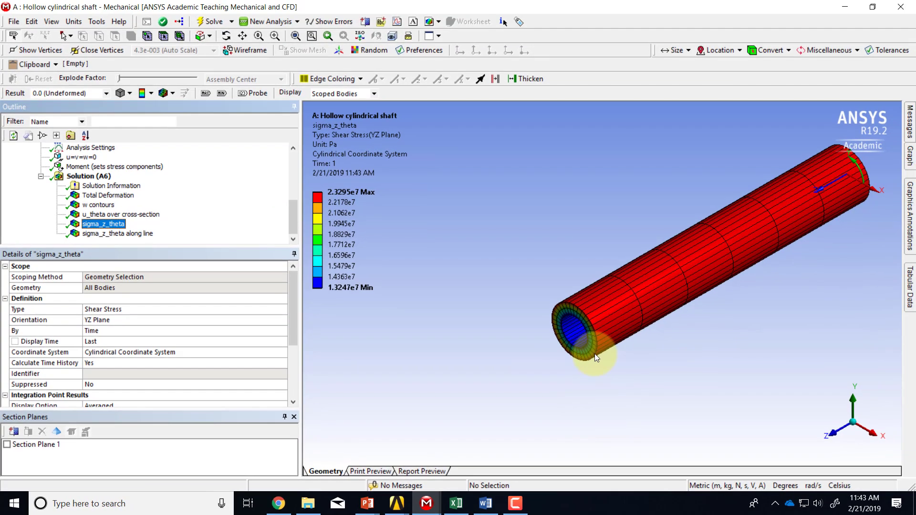
Examine the shear stress contours at the shaft's end and along its length, comparing the end loading with the PowerPoint hand-calculation slide.
{"action": "middle_click_drag", "start_coordinate": [594, 353], "coordinate": [640, 379]}
{"action": "right_click_drag", "start_coordinate": [755, 270], "coordinate": [872, 359]}
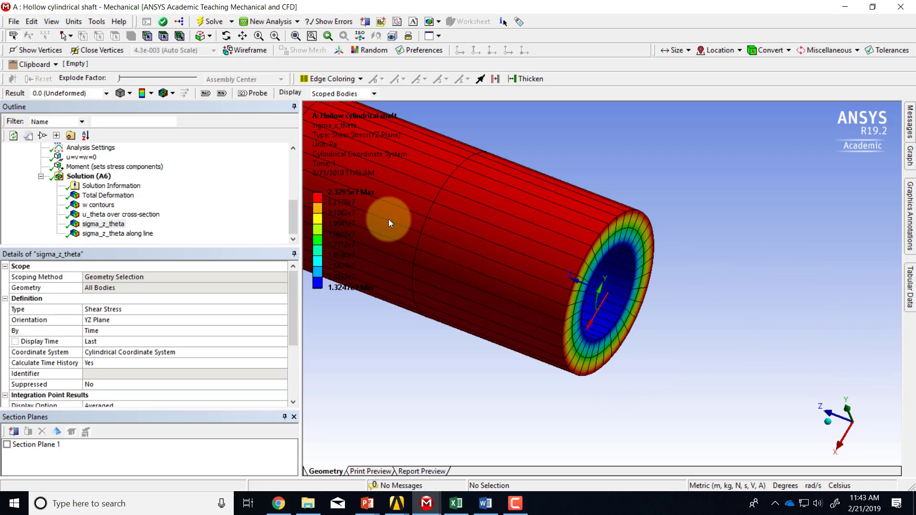
{"action": "middle_click_drag", "start_coordinate": [567, 300], "coordinate": [388, 184]}
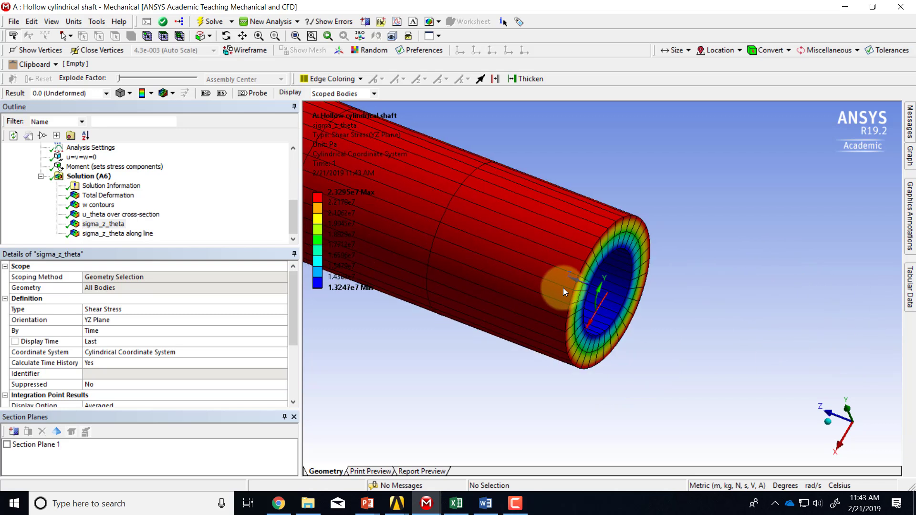
{"action": "middle_click_drag", "start_coordinate": [563, 288], "coordinate": [560, 310]}
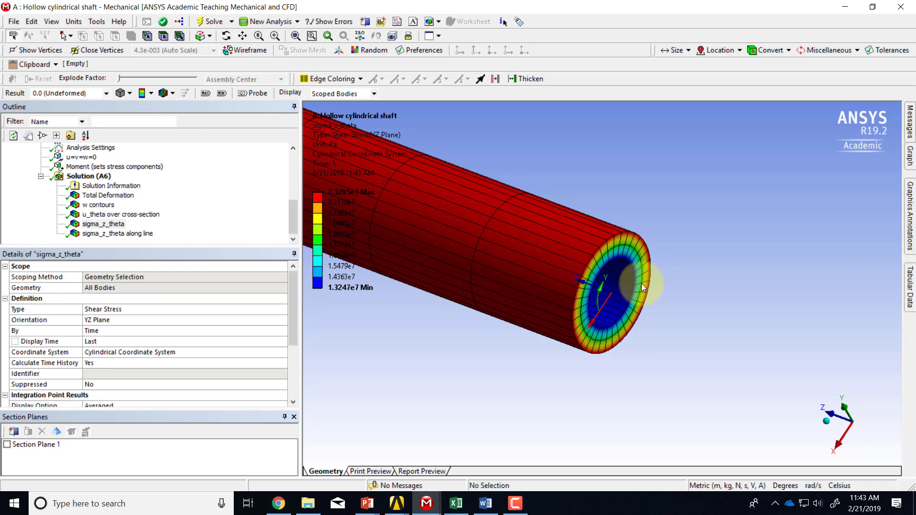
{"action": "key", "text": "alt+Tab"}
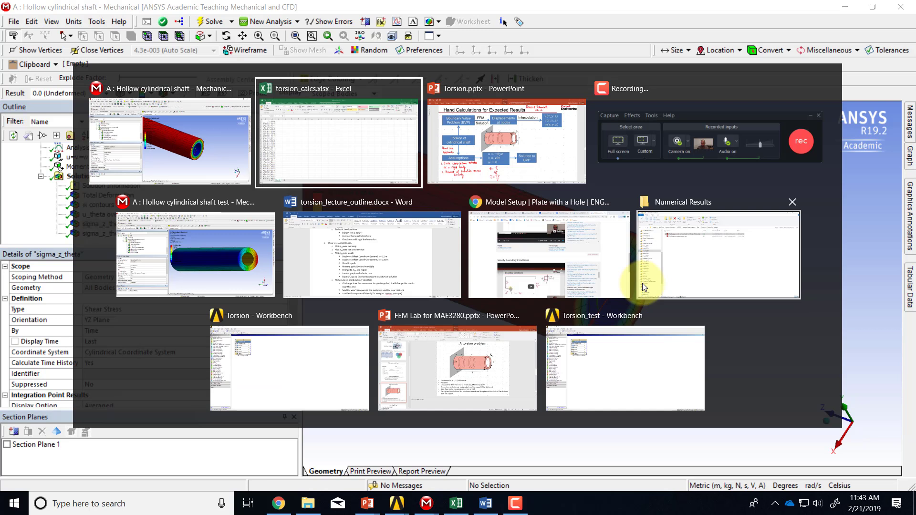
{"action": "key", "text": "alt+Tab"}
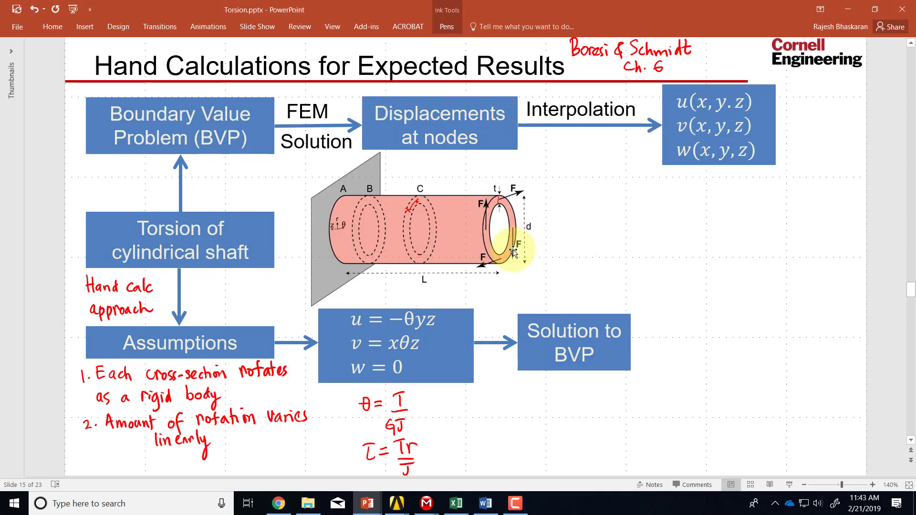
{"action": "key", "text": "alt+Tab"}
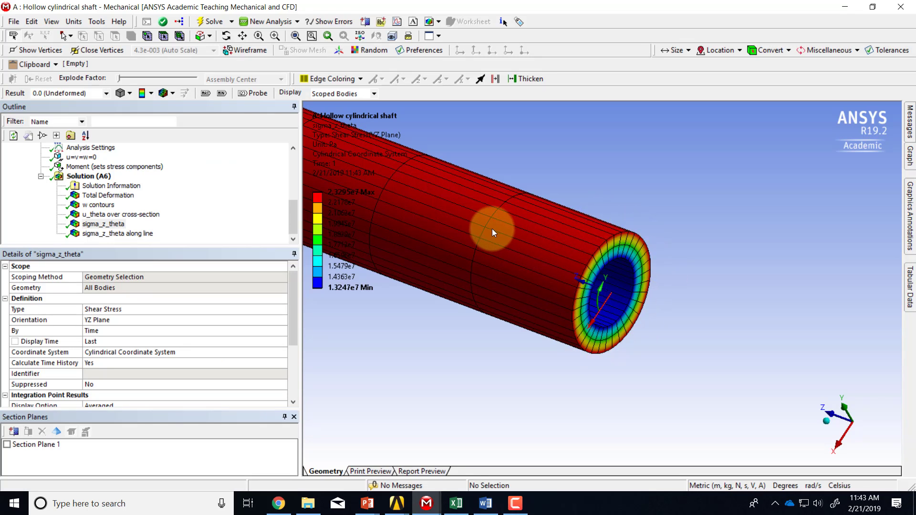
{"action": "scroll", "coordinate": [485, 276], "scroll_direction": "down", "scroll_amount": 1}
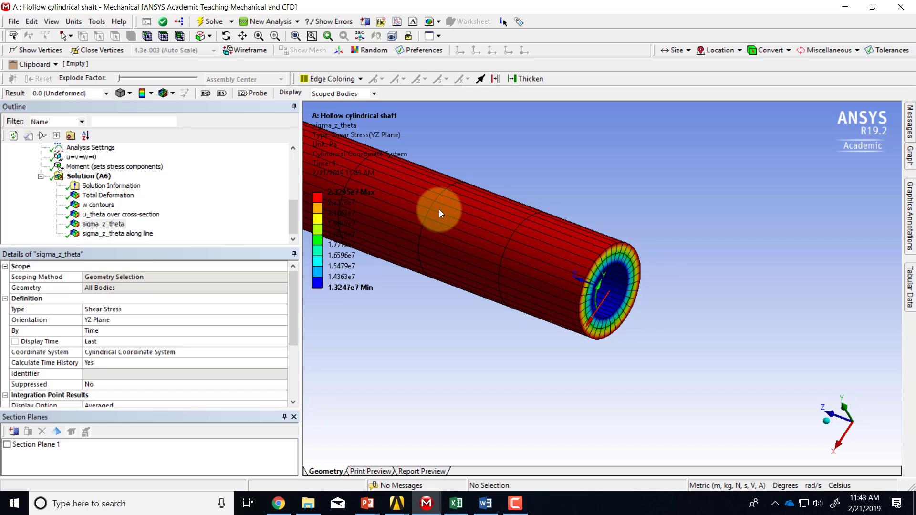
{"action": "middle_click_drag", "start_coordinate": [345, 179], "coordinate": [506, 242], "text": "ctrl"}
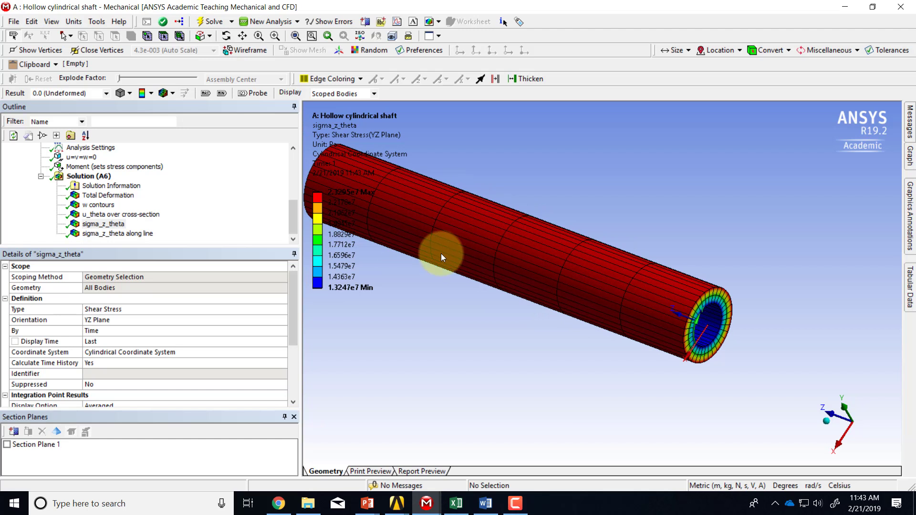